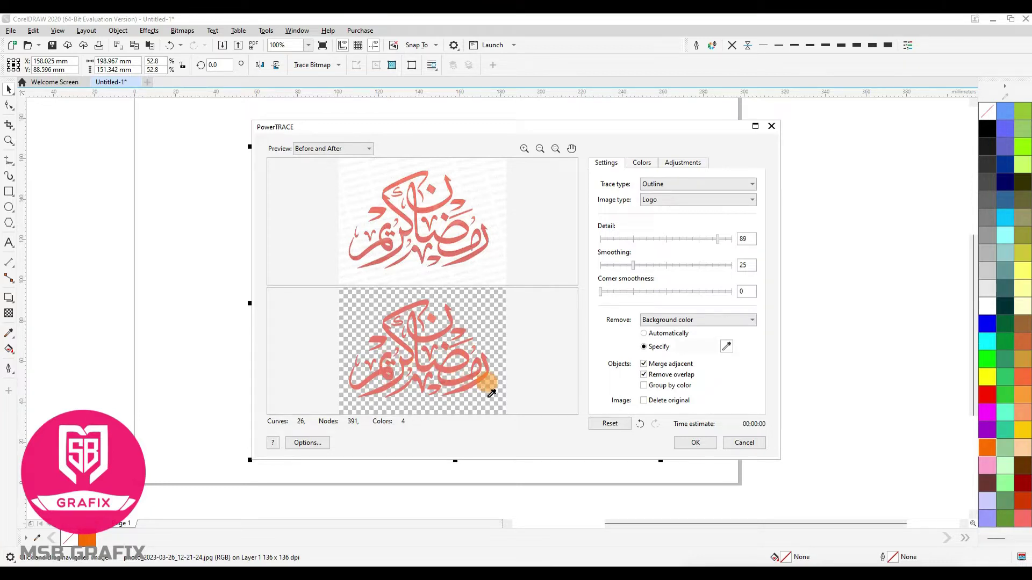
Accept the PowerTRACE outline result and delete the original calligraphy bitmap from the page.
click(682, 442)
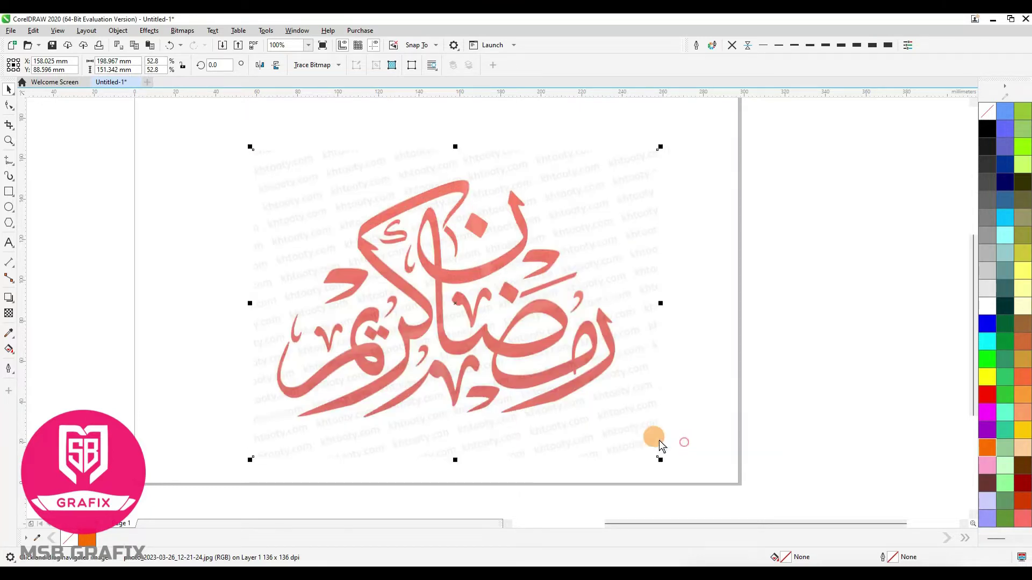
click(459, 422)
key(Delete)
Fill the traced calligraphy group with purple (#9900CC) and give it a red (#FF0000) outline.
click(467, 362)
click(988, 430)
right_click(987, 377)
right_click(987, 395)
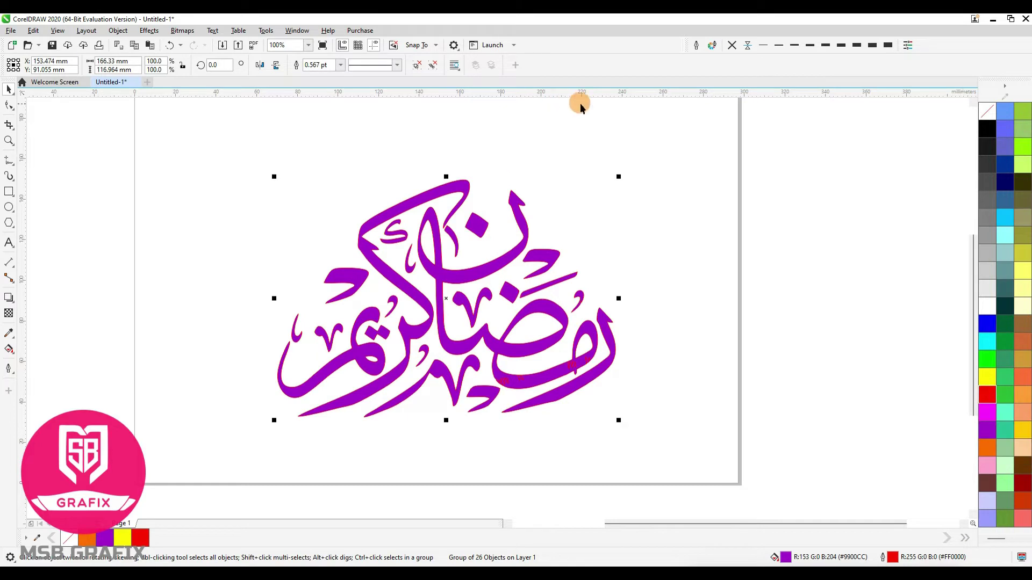
Ungroup the traced calligraphy and give its shapes a 3 pt white outline.
click(840, 45)
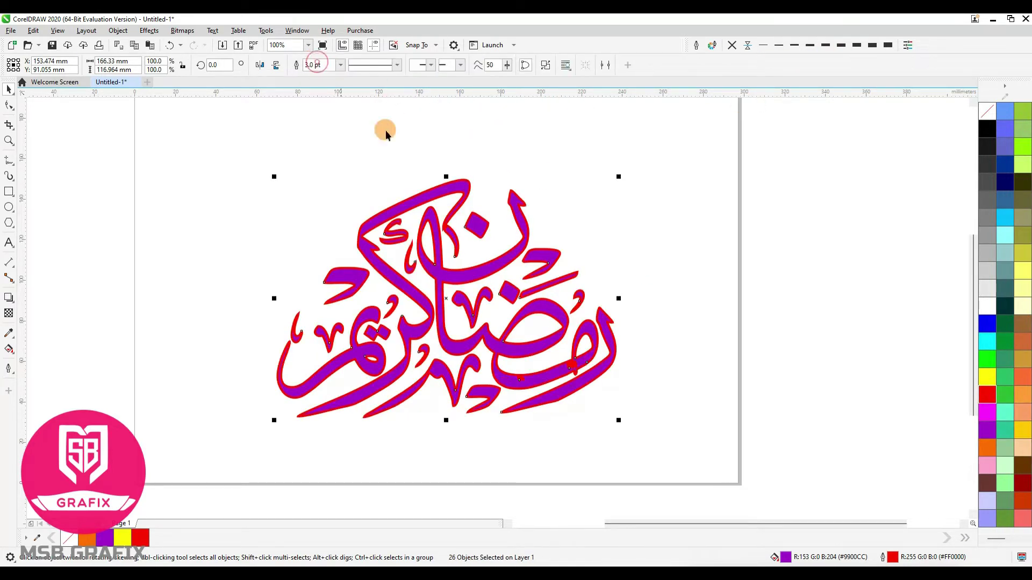
click(627, 211)
click(569, 349)
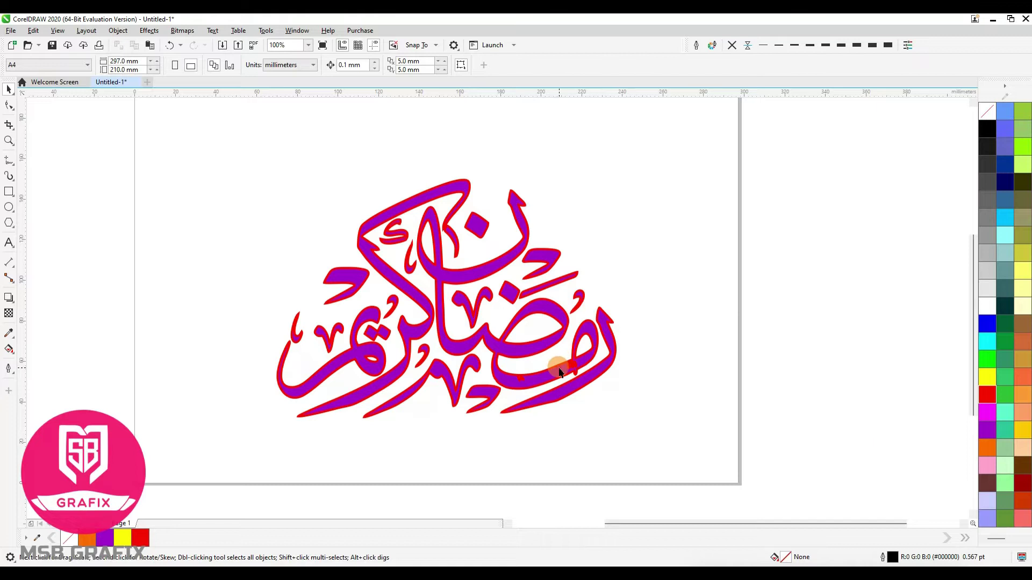
right_click(987, 305)
Delete the stray nodes that form small holes inside the lettering's purple strokes, using the Shape tool.
key(F10)
scroll(554, 368, up, 8)
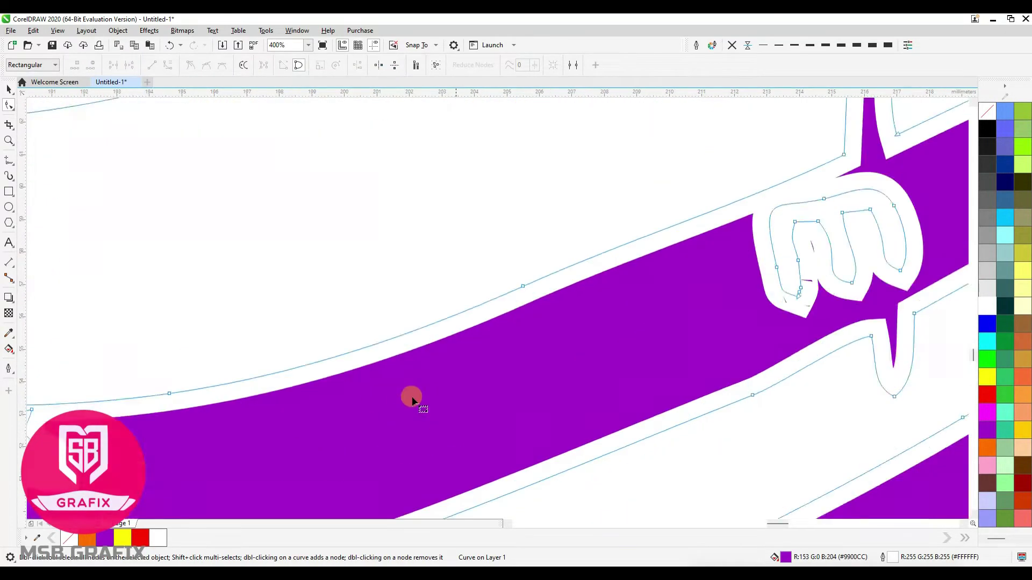
click(331, 343)
drag(364, 370, 207, 243)
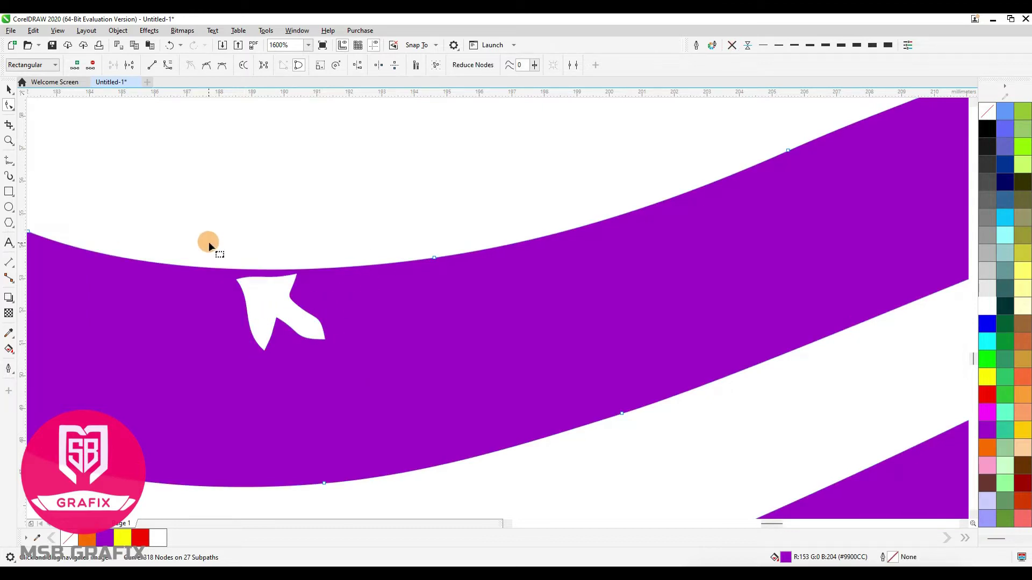
scroll(445, 267, down, 3)
key(Delete)
scroll(445, 267, up, 3)
drag(139, 125, 484, 298)
key(Delete)
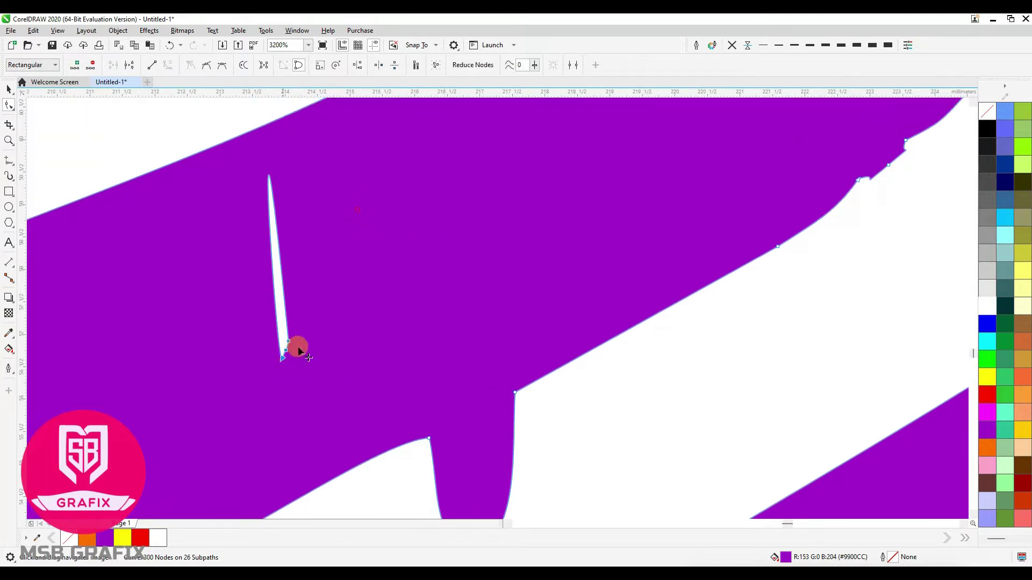
scroll(409, 338, down, 1)
scroll(518, 330, down, 1)
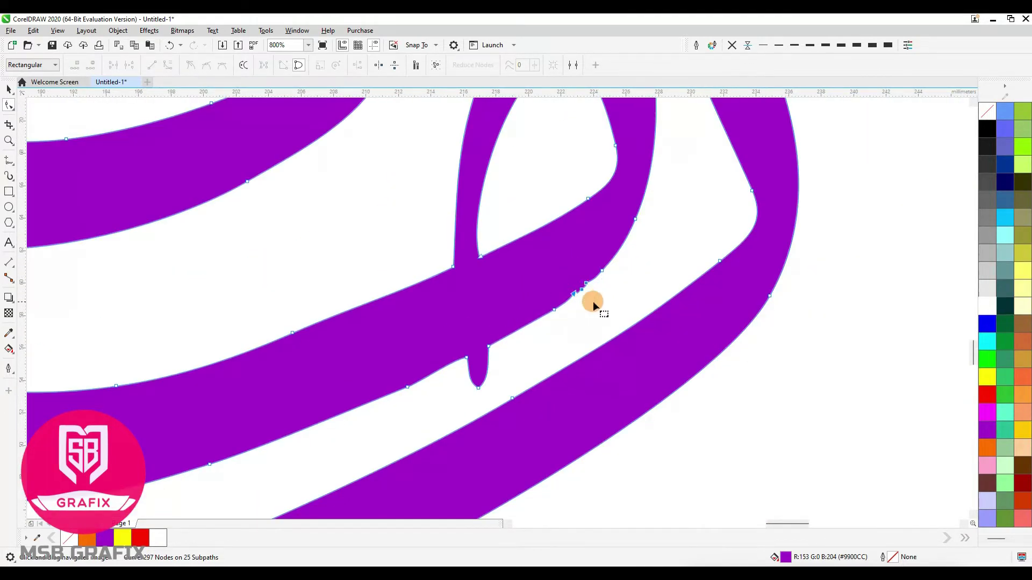
Select all nodes of the calligraphy curve and simplify it with Reduce Nodes.
scroll(592, 299, down, 2)
scroll(647, 379, down, 1)
scroll(699, 239, down, 1)
drag(699, 240, 369, 473)
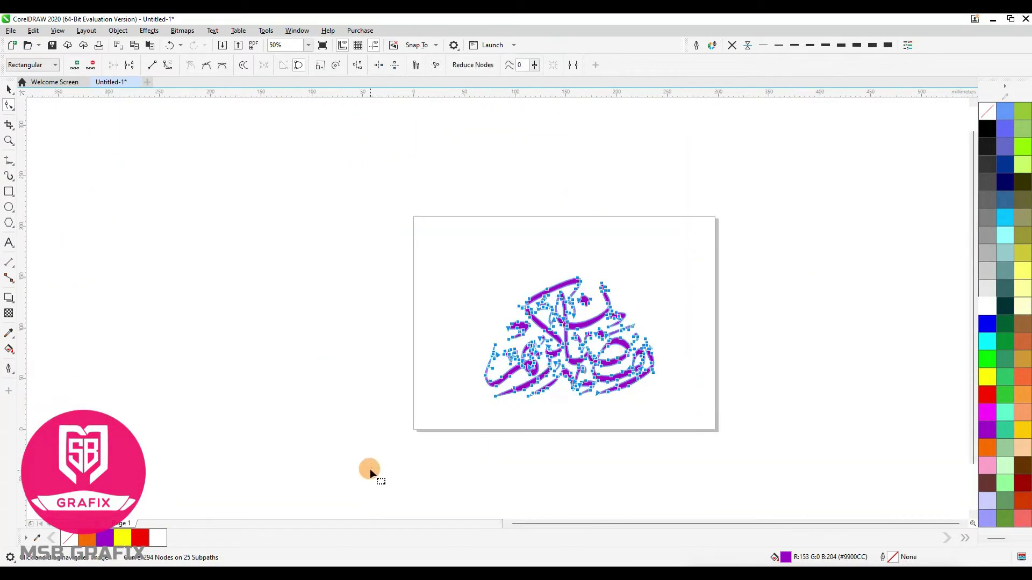
click(471, 65)
scroll(588, 378, up, 2)
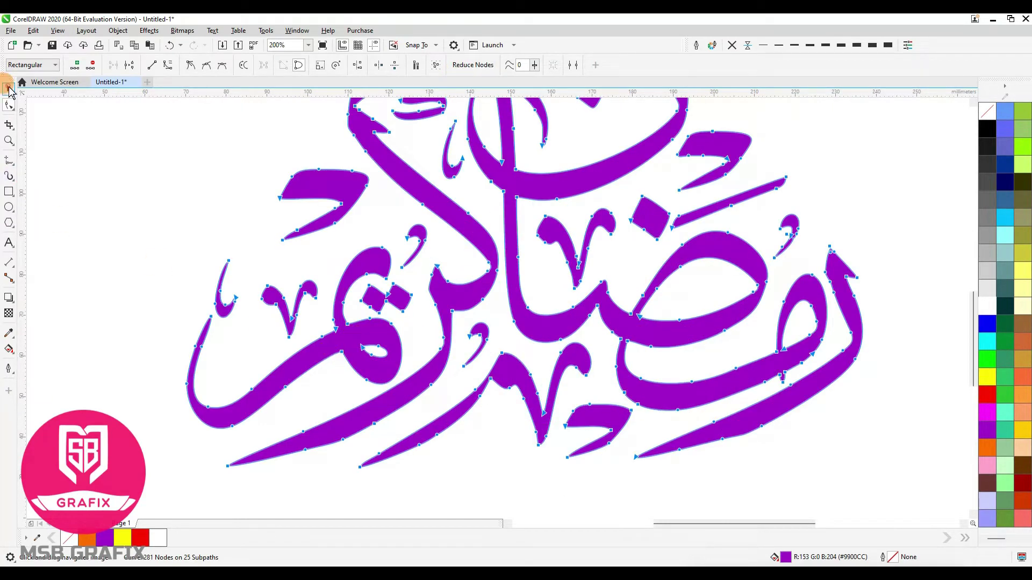
Center the calligraphy on the page and fill it with orange (#FF6600).
click(10, 89)
scroll(306, 237, down, 1)
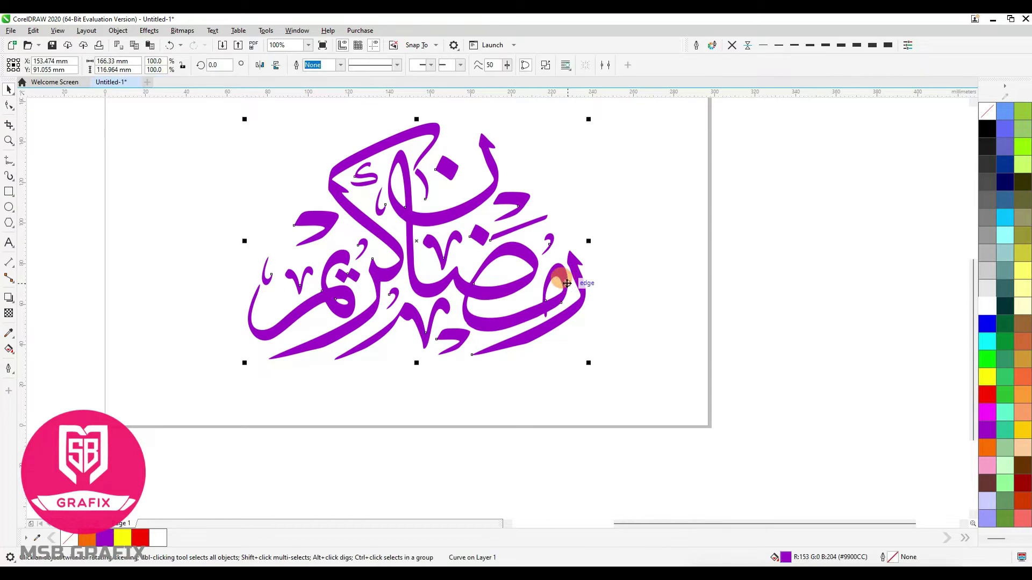
scroll(569, 289, down, 1)
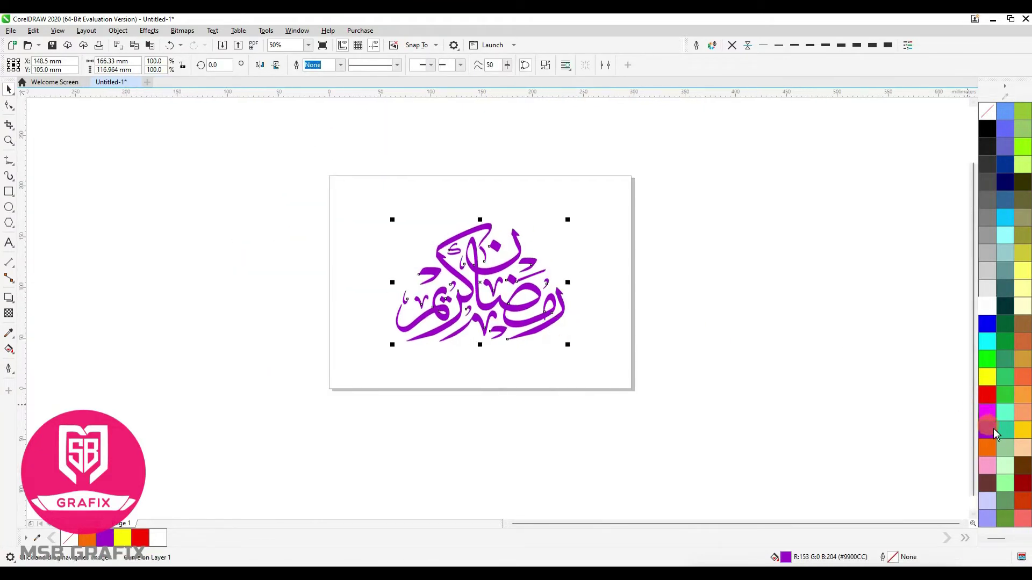
click(991, 449)
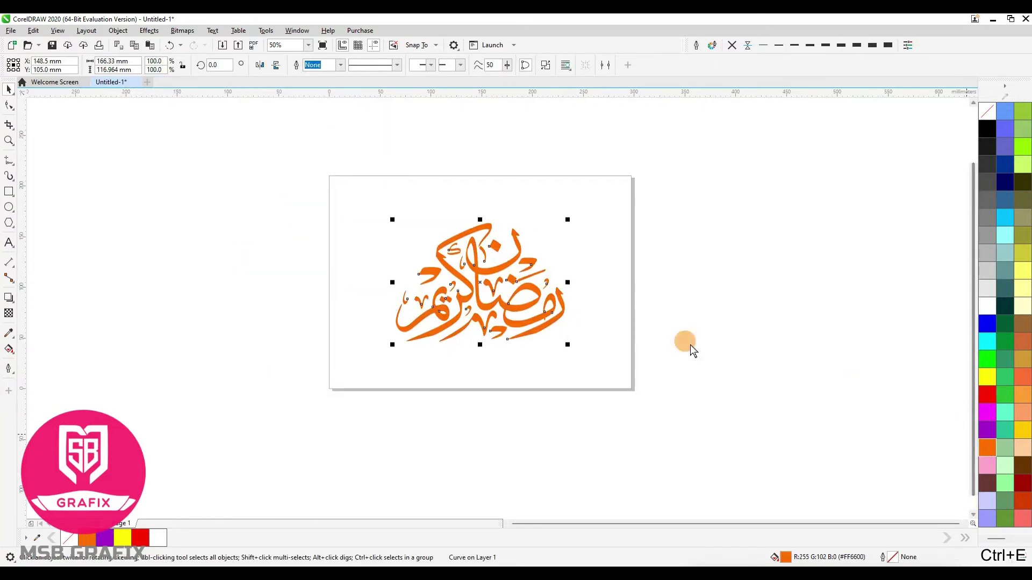
Try to export only the selected calligraphy as the Adobe Illustrator file Ramdhan_kareem.ai on drive D.
key(ctrl+e)
scroll(732, 375, down, 1)
click(326, 371)
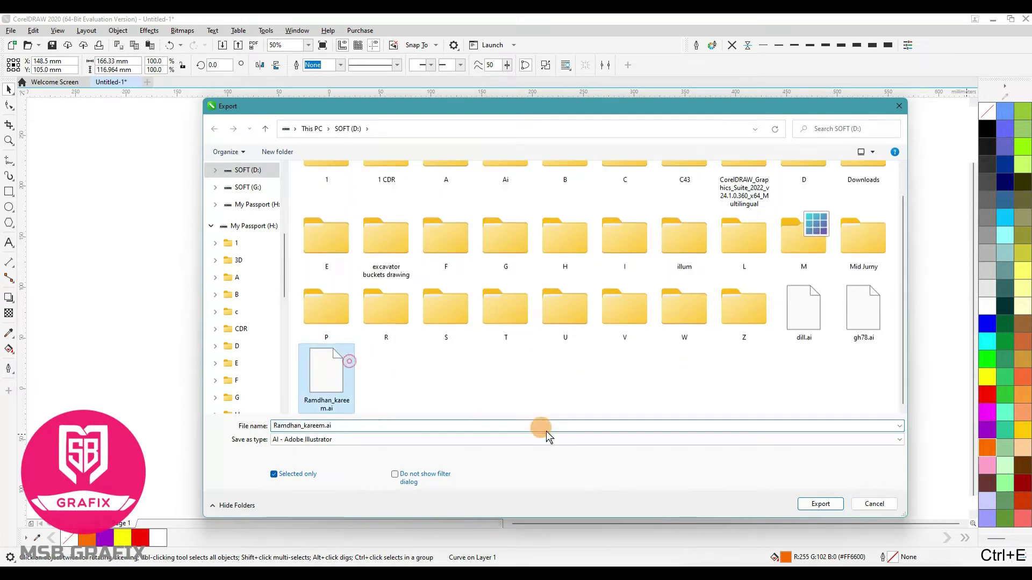
click(812, 504)
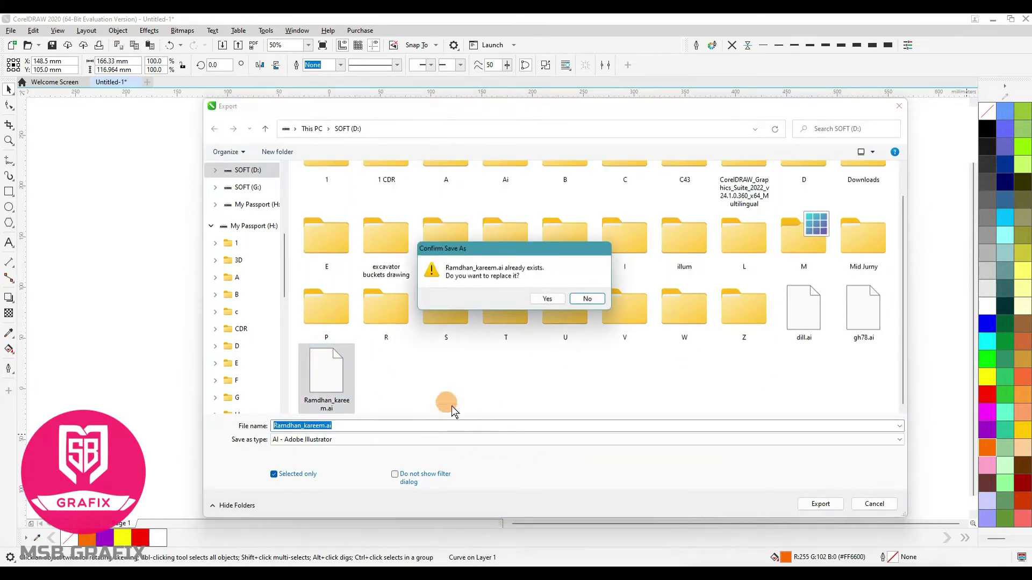
click(571, 299)
click(874, 503)
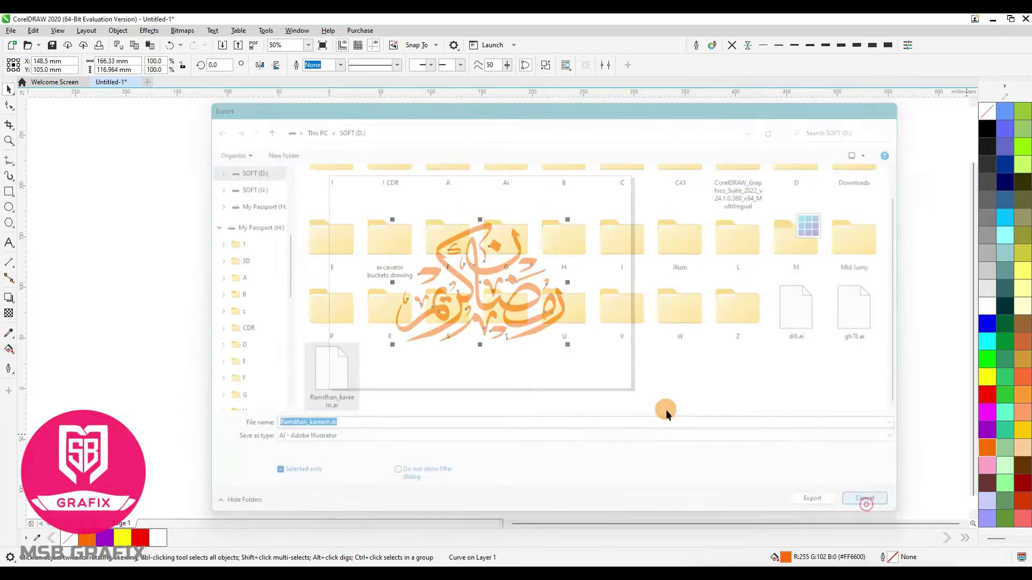
click(520, 369)
scroll(498, 317, up, 2)
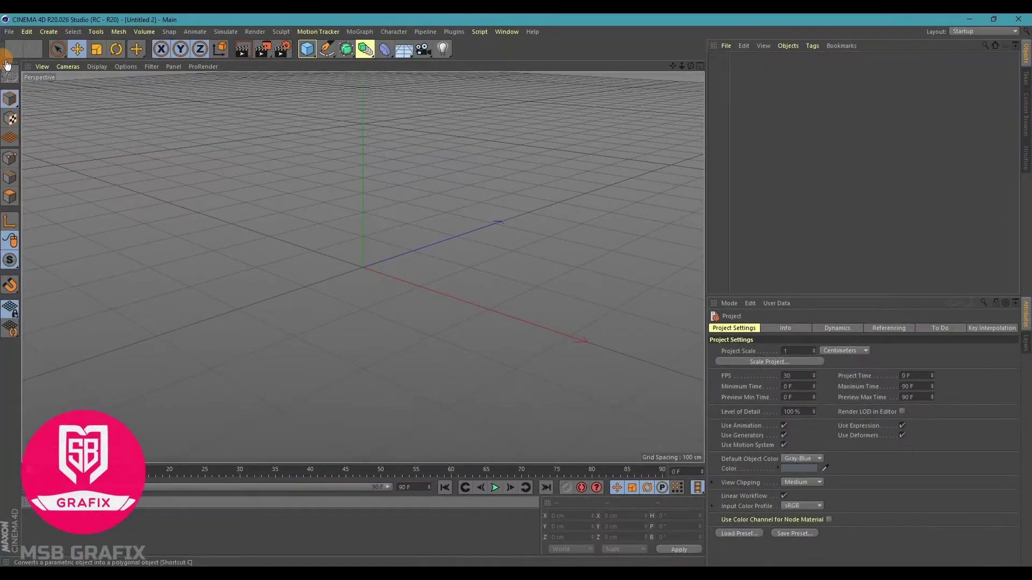
Switch to Cinema 4D and merge Ramdhan_kareem.ai from drive D into the empty project.
click(9, 32)
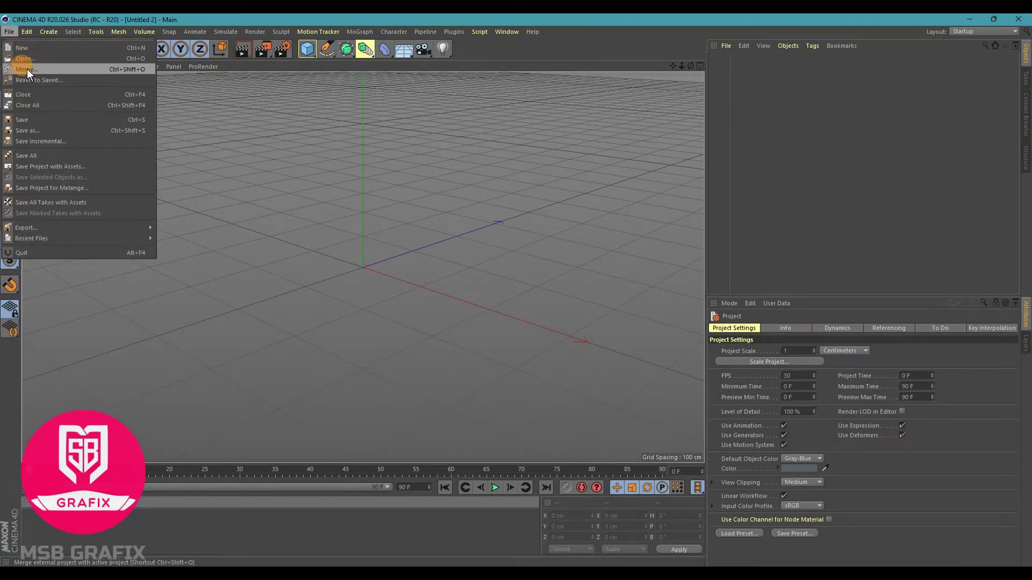
click(27, 68)
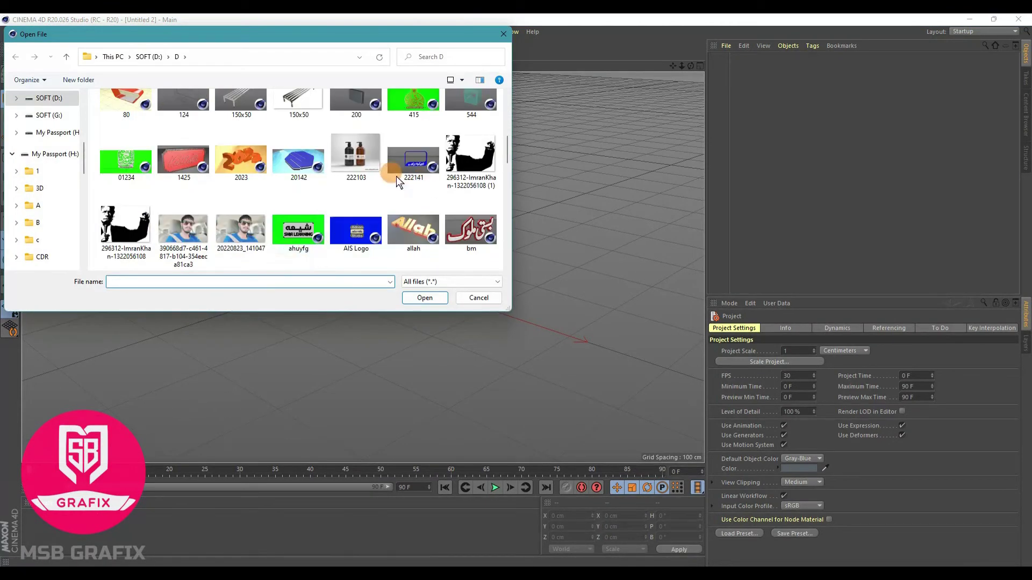
click(154, 57)
scroll(350, 166, down, 5)
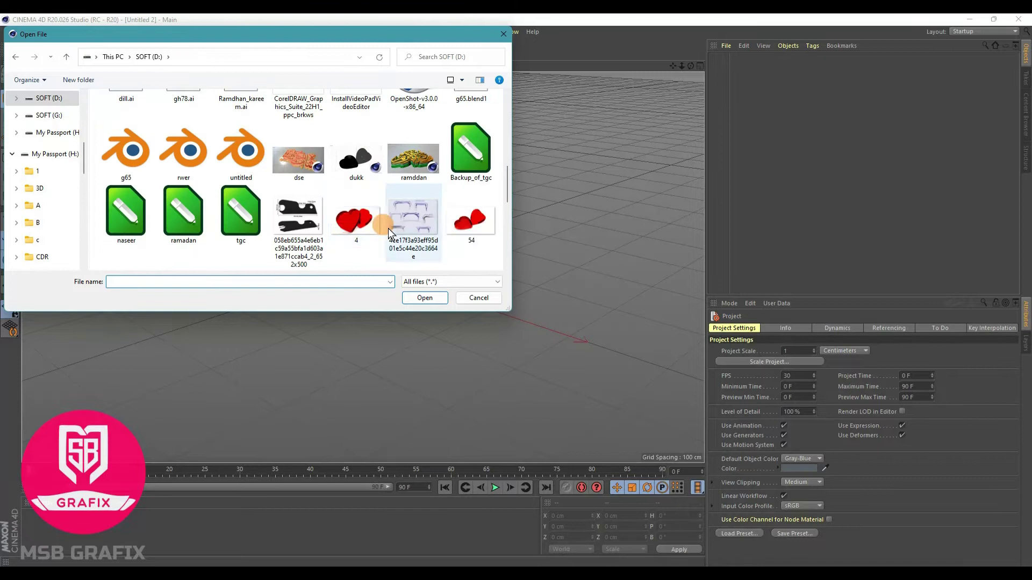
scroll(388, 228, up, 1)
click(241, 122)
click(425, 298)
click(421, 421)
Set the pitch rotation of the imported Ramdhan_kareem null to -90°.
click(463, 143)
click(667, 516)
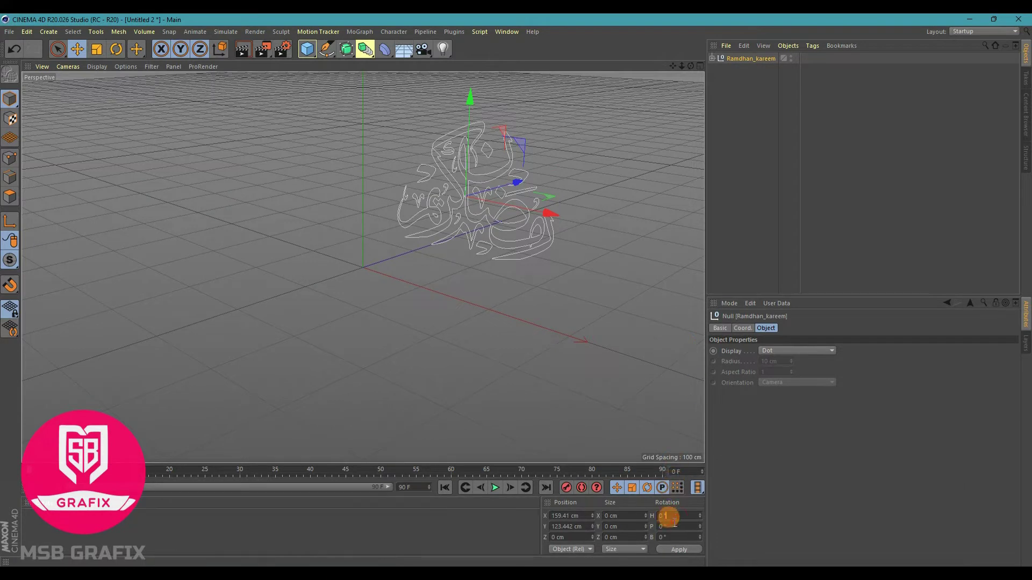
text(-90)
key(Return)
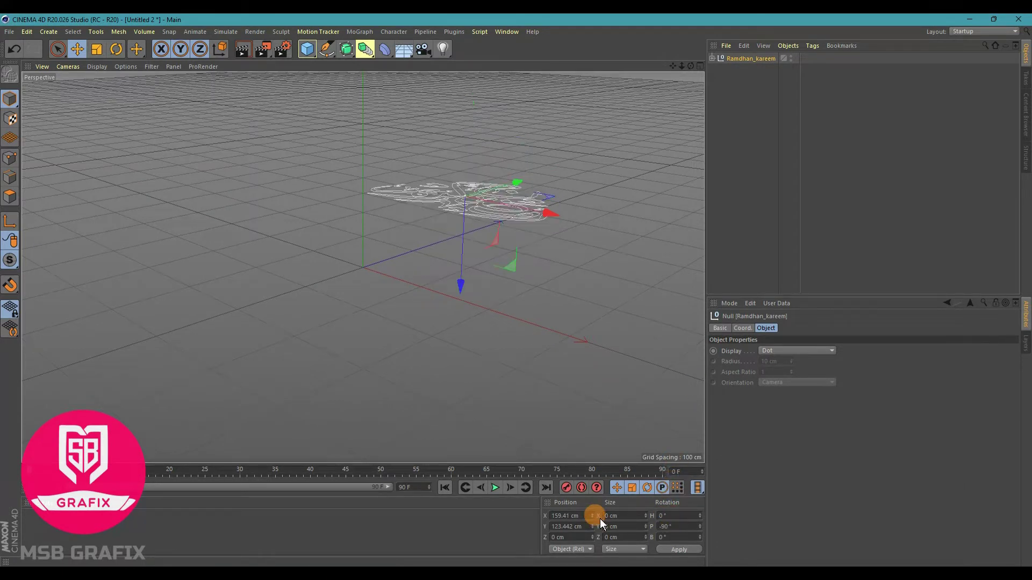
Activate the Move tool for the imported null and switch the axis orientation to world coordinates.
click(97, 48)
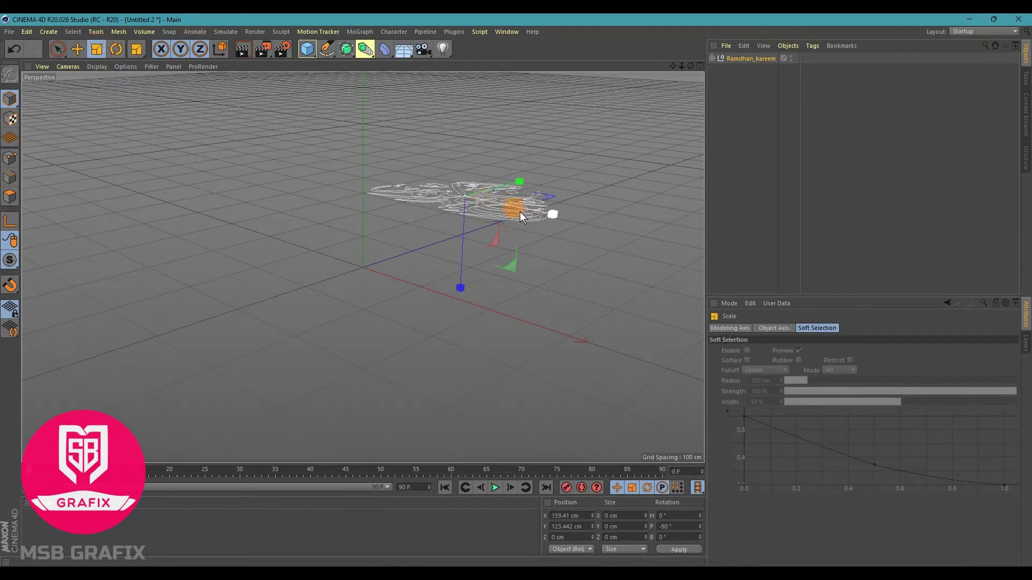
alt+drag(545, 202, 425, 97)
click(219, 49)
click(77, 49)
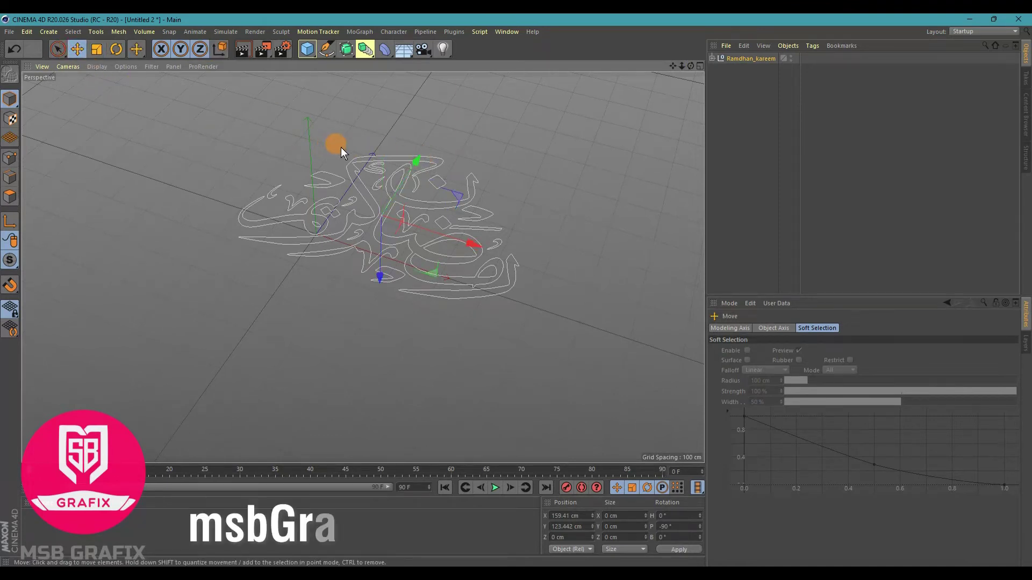
click(224, 50)
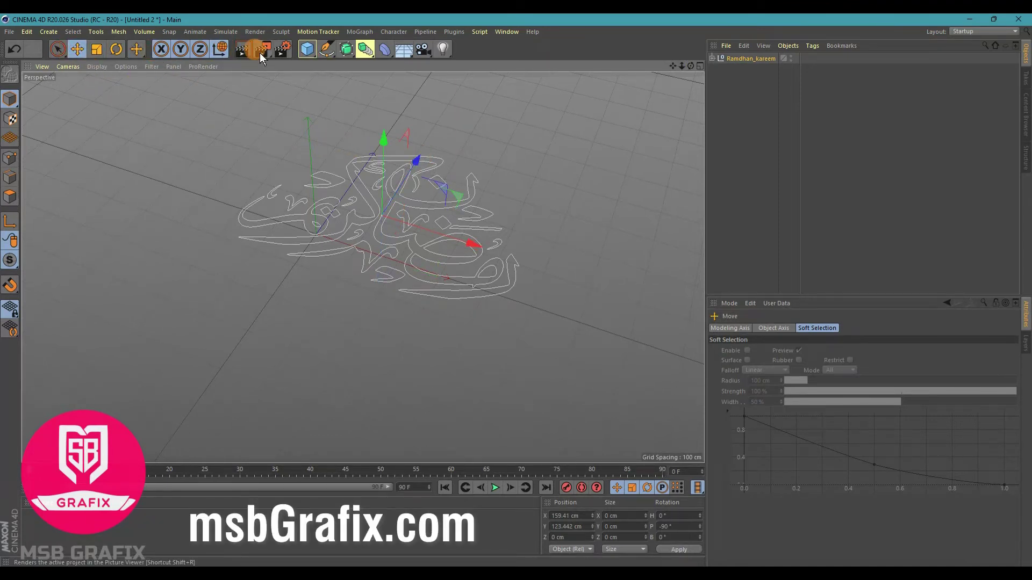
Add an Extrude generator and nest the Ramdhan_kareem null under it.
click(346, 49)
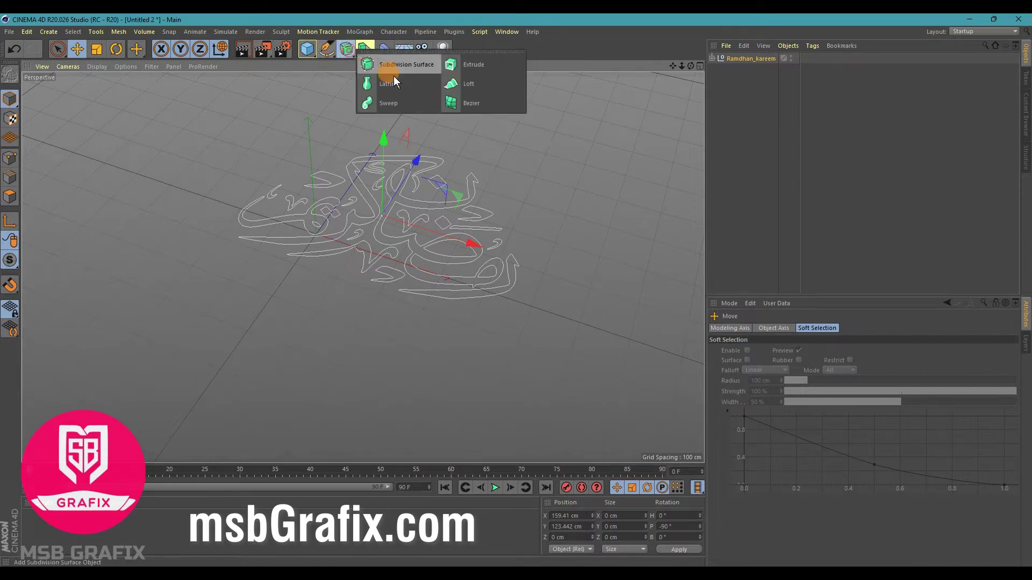
click(465, 66)
drag(778, 73, 715, 65)
Combine all the path splines inside the null into a single spline with Connect Objects + Delete.
click(715, 65)
click(745, 76)
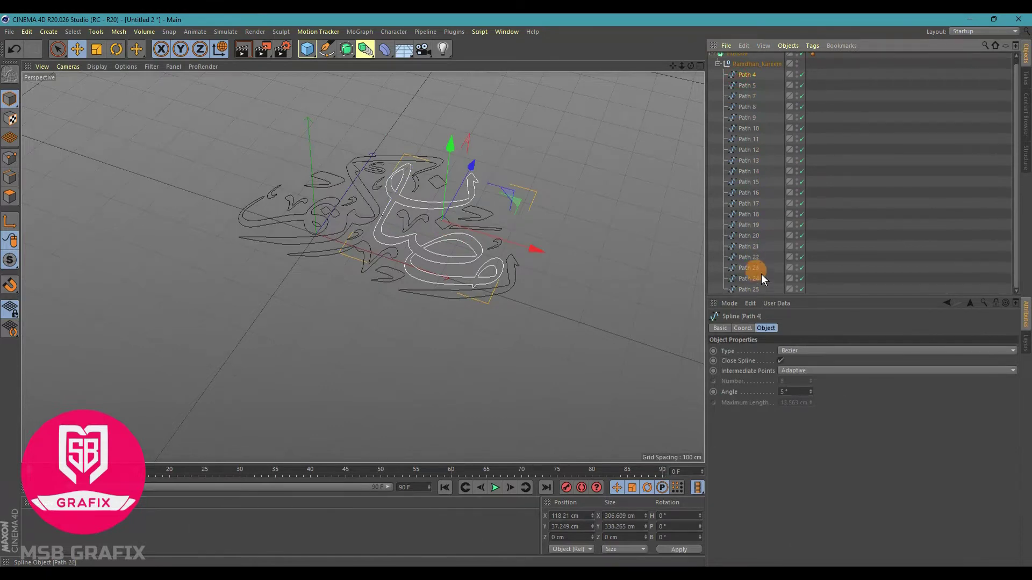
shift+click(756, 289)
right_click(756, 288)
click(801, 404)
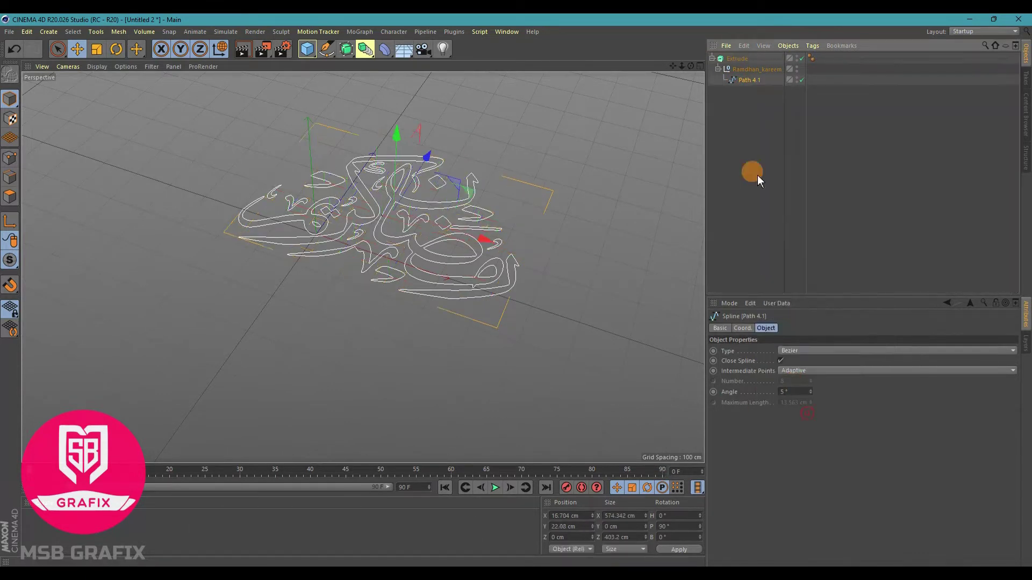
Delete the Ramdhan_kareem null and nest the combined spline directly under the Extrude generator.
drag(736, 58, 739, 135)
key(Delete)
drag(735, 69, 739, 66)
click(737, 111)
scroll(460, 214, up, 5)
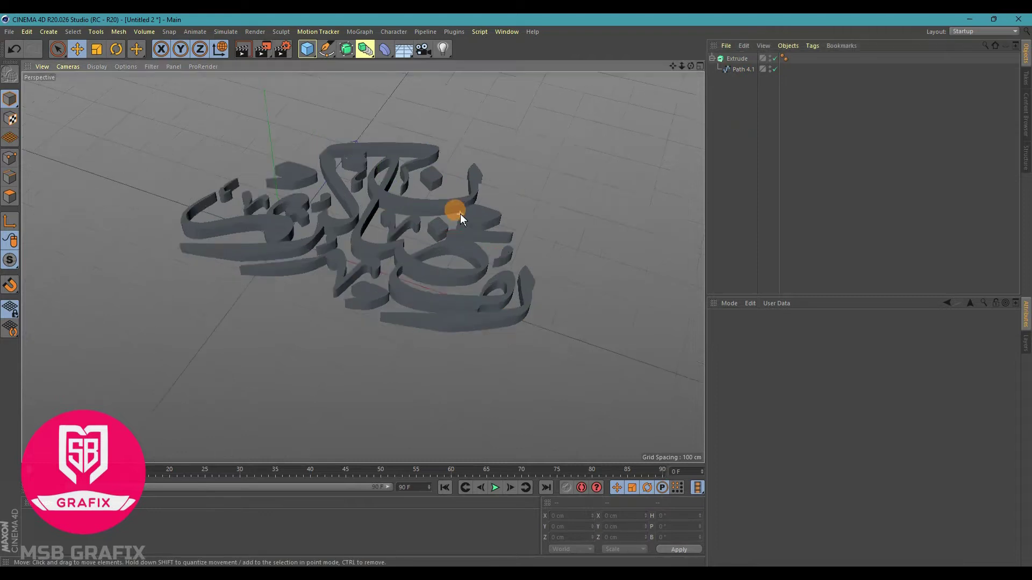
click(455, 221)
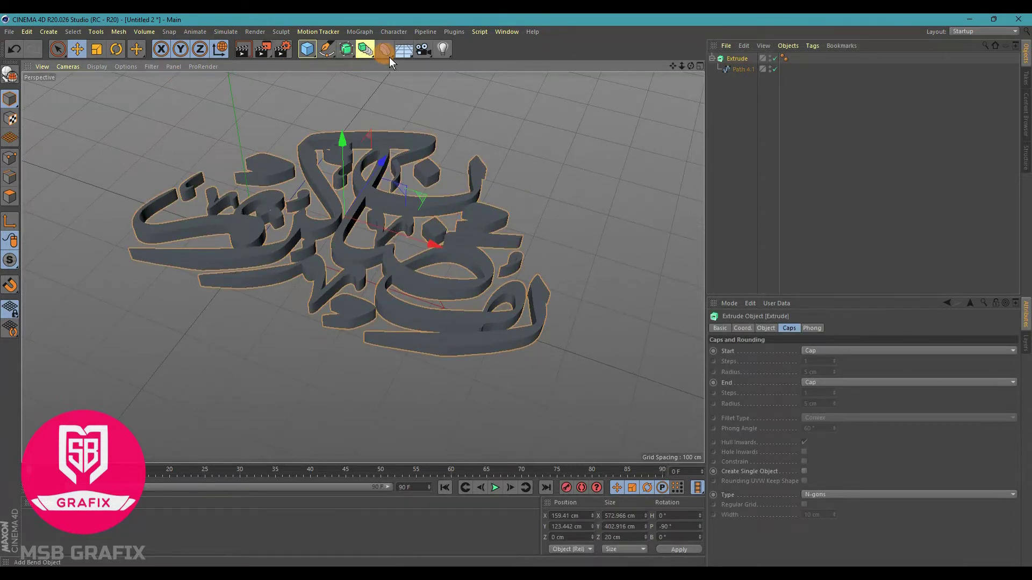
Merge the studio scene with the softboxes, floor and background from folder D into the project.
click(9, 31)
click(36, 70)
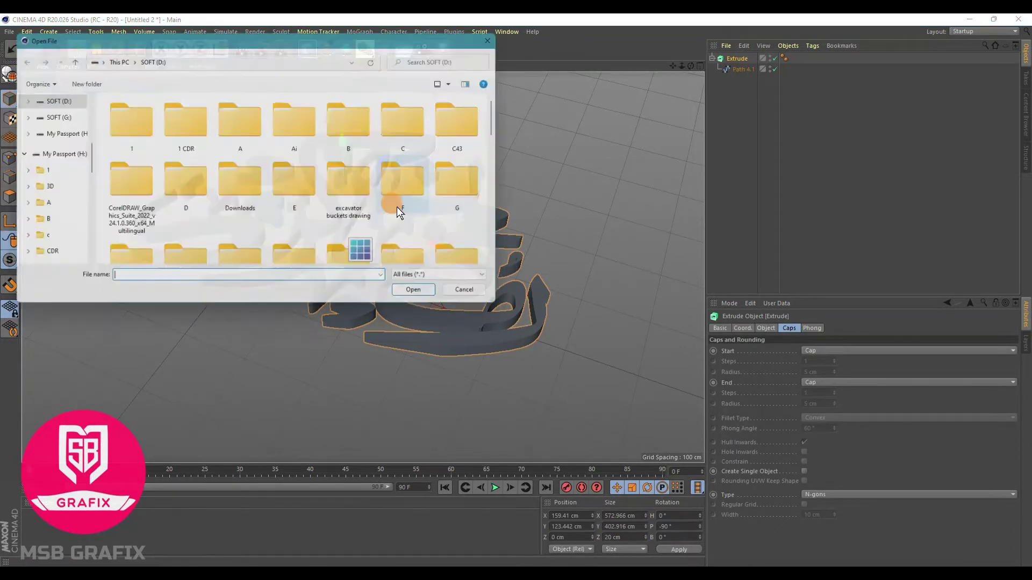
scroll(391, 196, down, 5)
scroll(397, 215, up, 5)
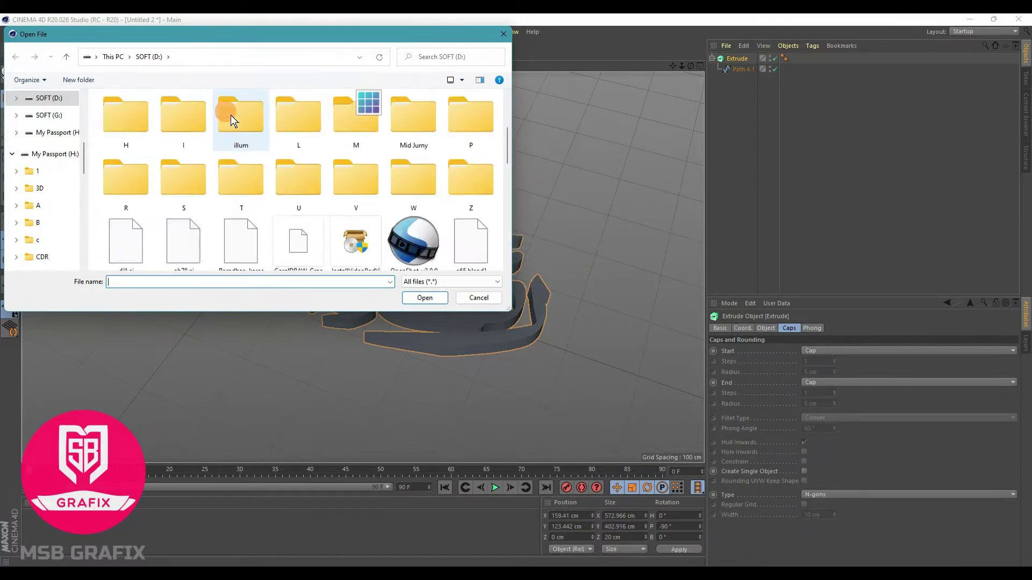
double_click(166, 194)
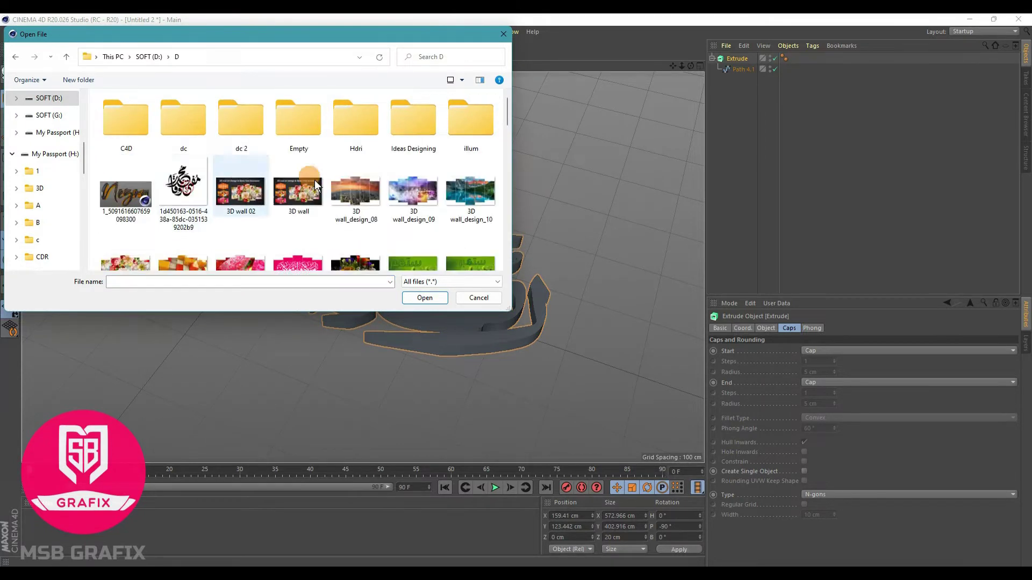
scroll(289, 210, down, 6)
double_click(414, 222)
click(579, 322)
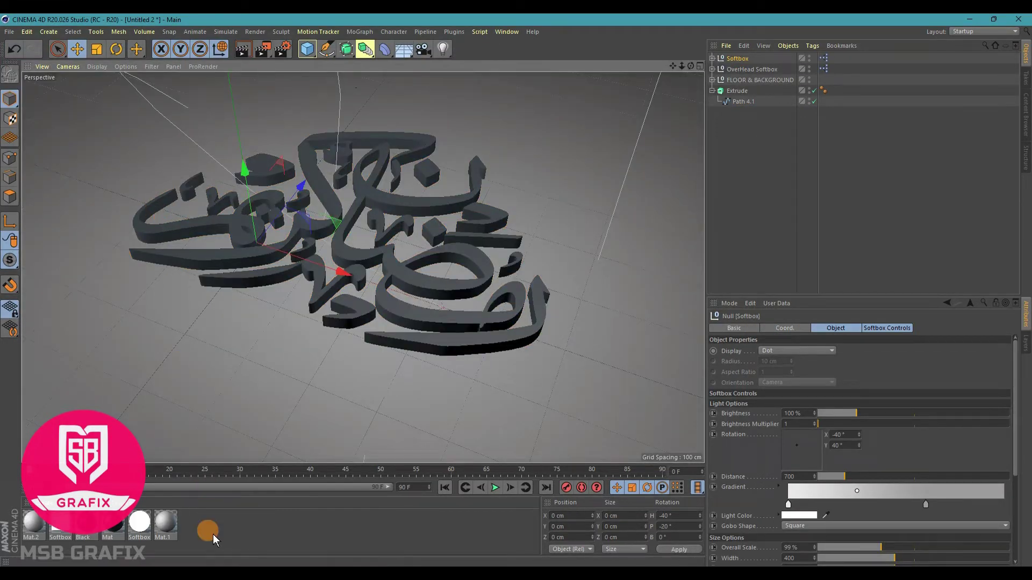
Paste the copied set of glossy coloured materials into the project's material list.
click(442, 288)
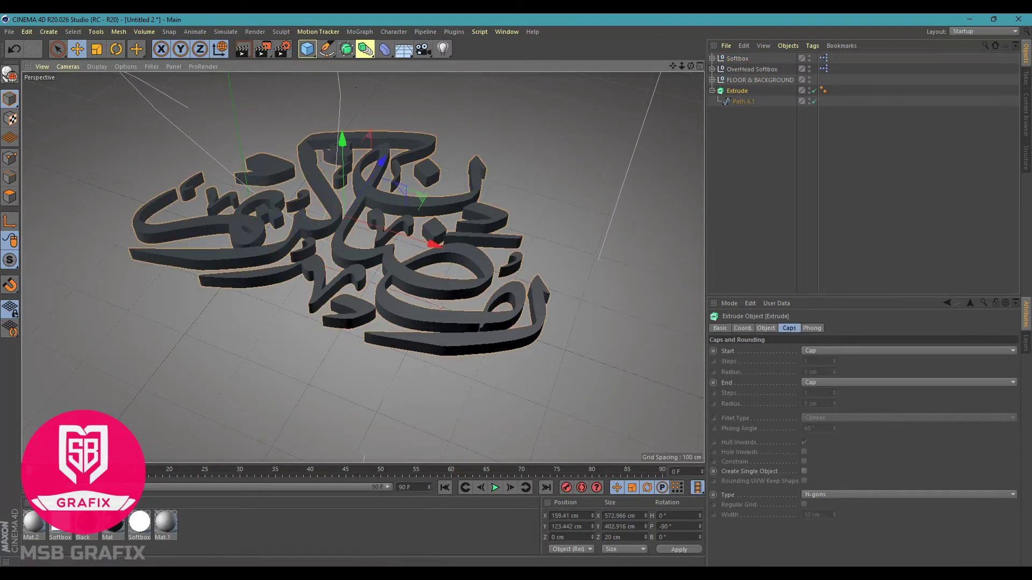
click(65, 503)
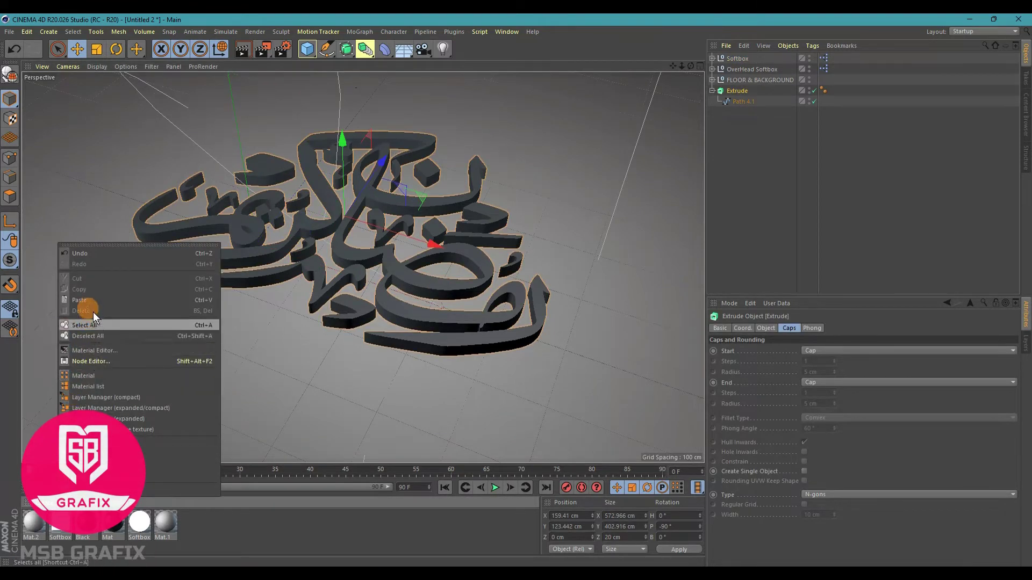
click(82, 301)
click(451, 525)
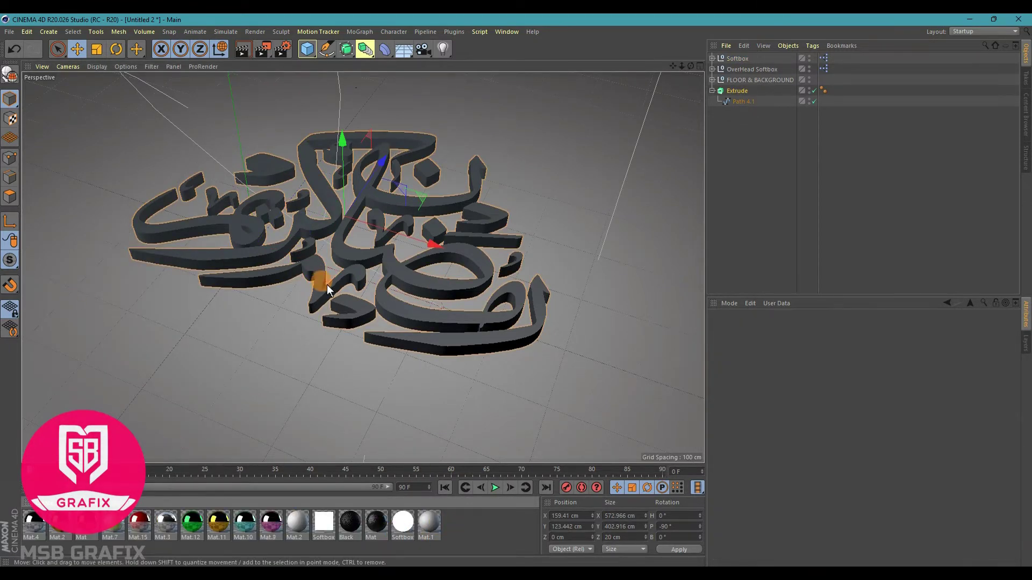
click(500, 209)
Duplicate the Extrude generator together with its path spline, placing the copy below the original.
click(736, 91)
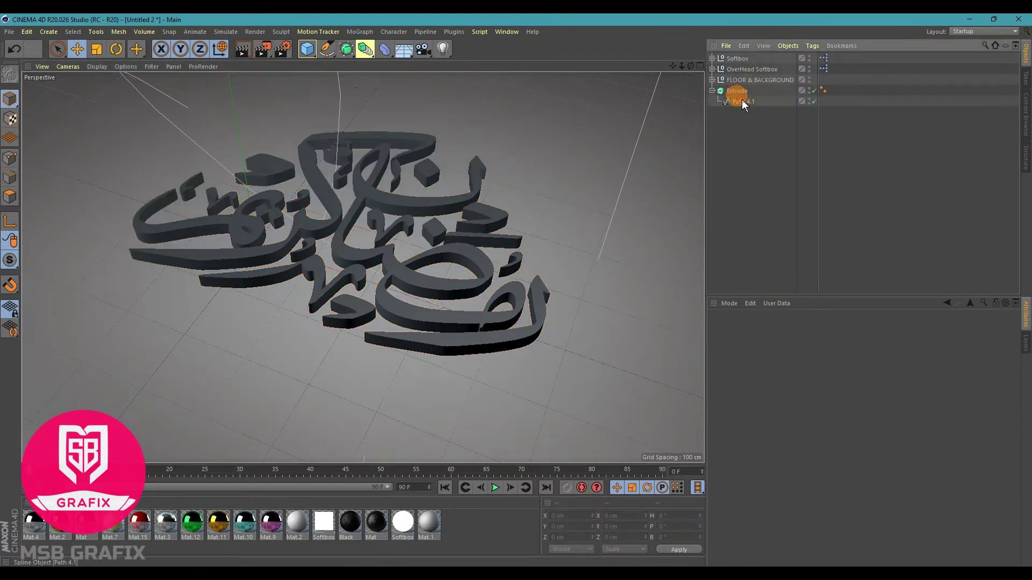
click(738, 98)
click(738, 92)
ctrl+drag(738, 96, 735, 114)
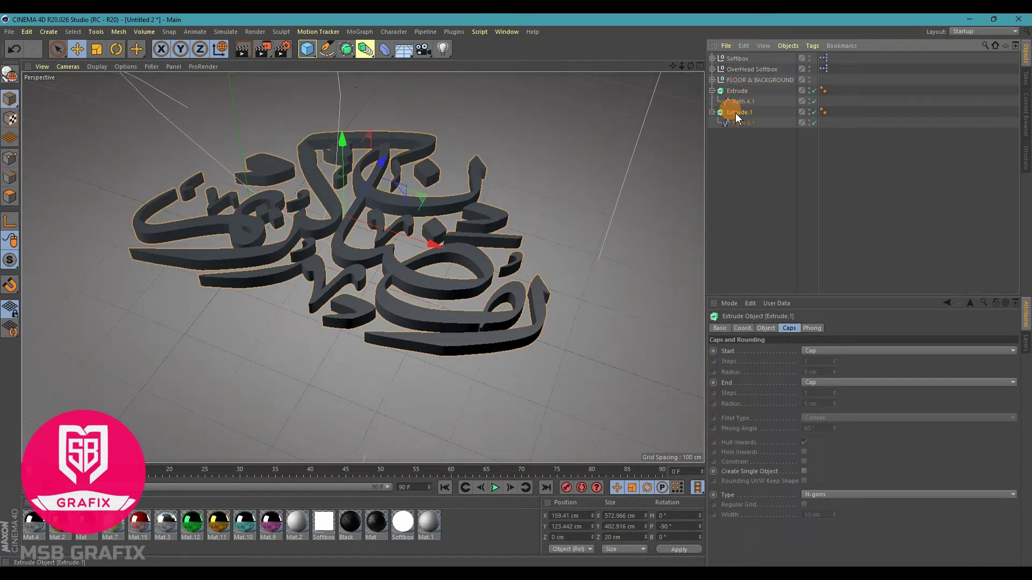
Give the duplicated Extrude start and end Fillet Caps with 5 steps each.
click(815, 349)
click(821, 391)
click(818, 382)
click(818, 425)
click(813, 361)
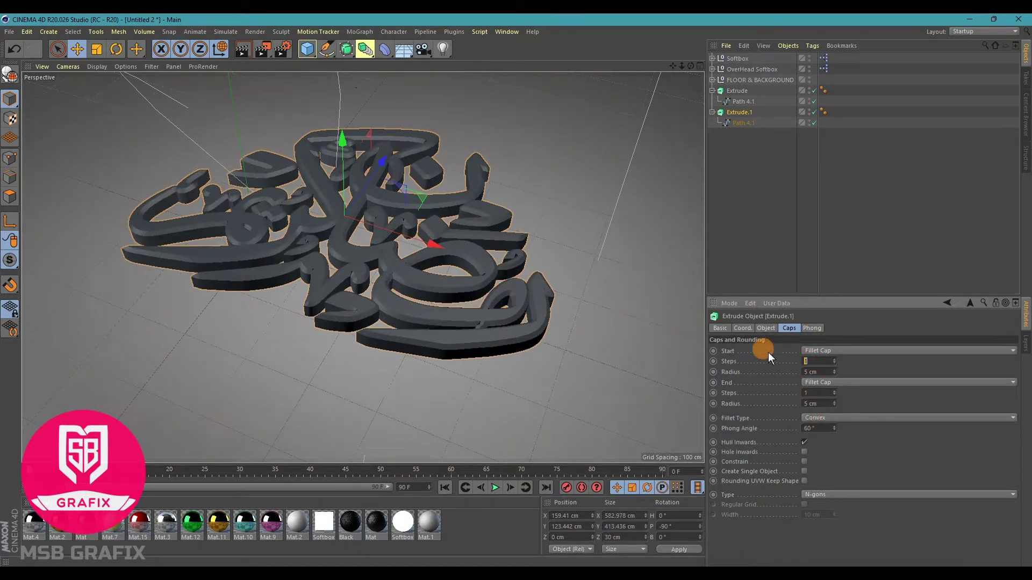
text(5)
key(Return)
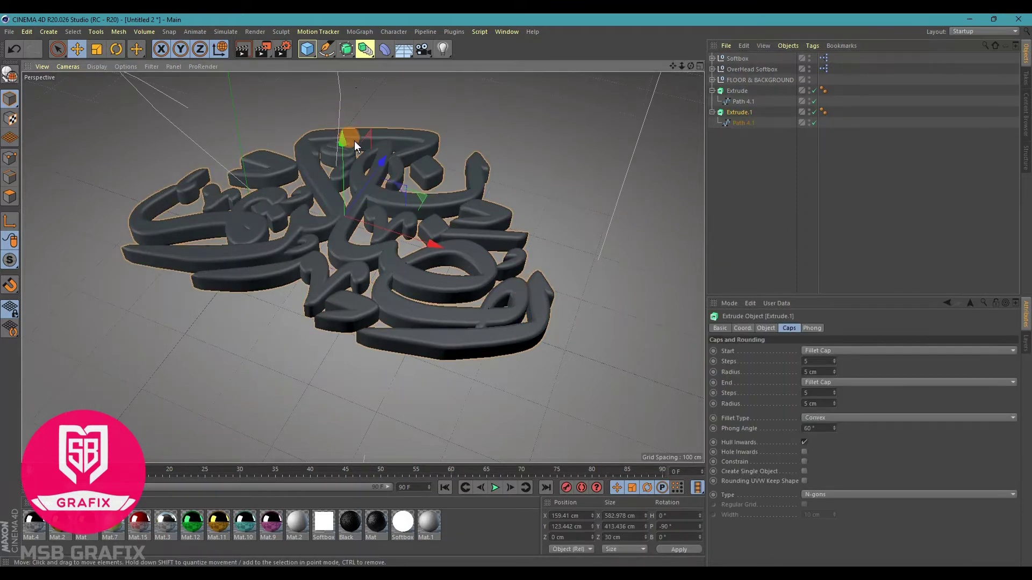
Raise the original Extrude above the duplicate, to a Y position of about 140 cm.
click(737, 91)
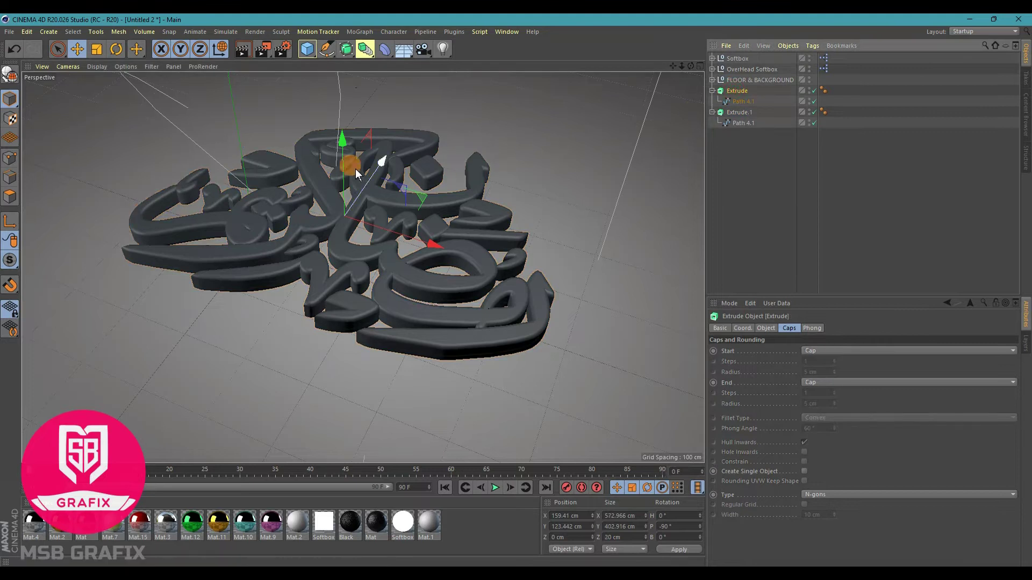
drag(344, 145, 346, 132)
click(733, 227)
Change the original Extrude's start and end caps to Fillet Cap.
click(819, 351)
click(820, 394)
click(821, 382)
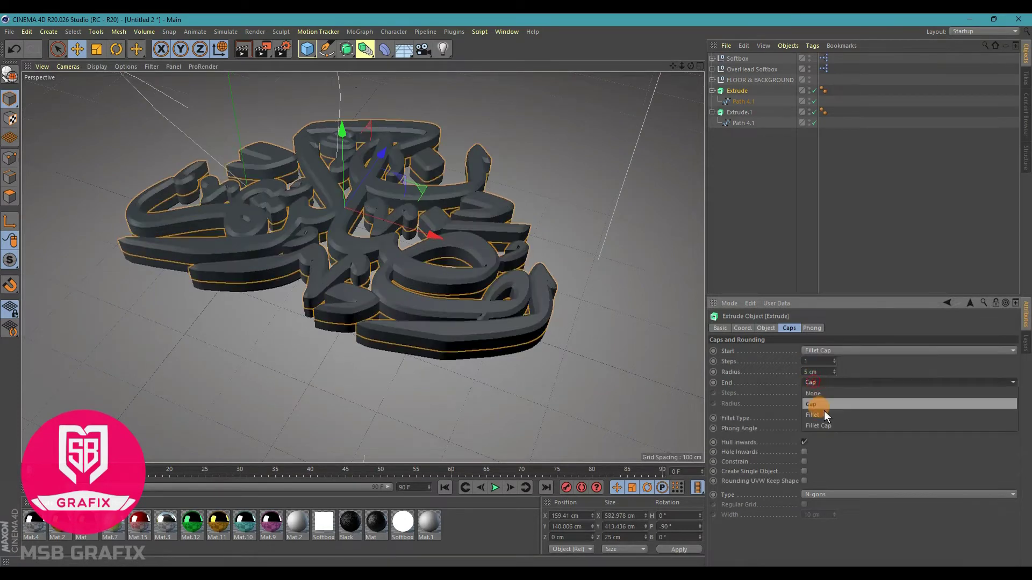
click(822, 426)
Set both fillets of the original Extrude to 2 steps and 2 cm radius, and lower the object to about Y 132.5 cm.
double_click(816, 372)
text(2)
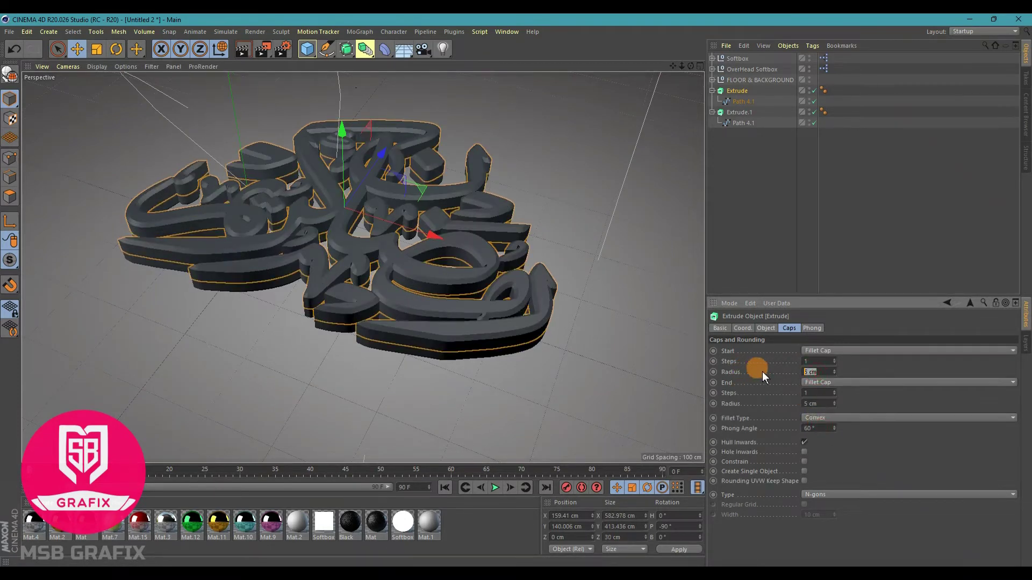
double_click(814, 361)
text(2)
double_click(817, 393)
text(2)
key(Tab)
text(2)
key(Return)
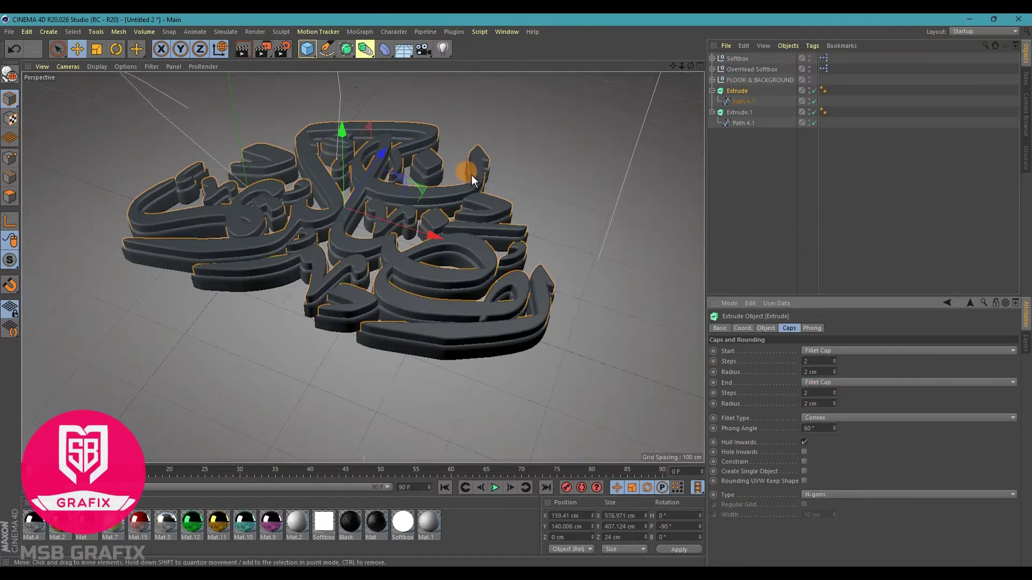
drag(344, 129, 347, 147)
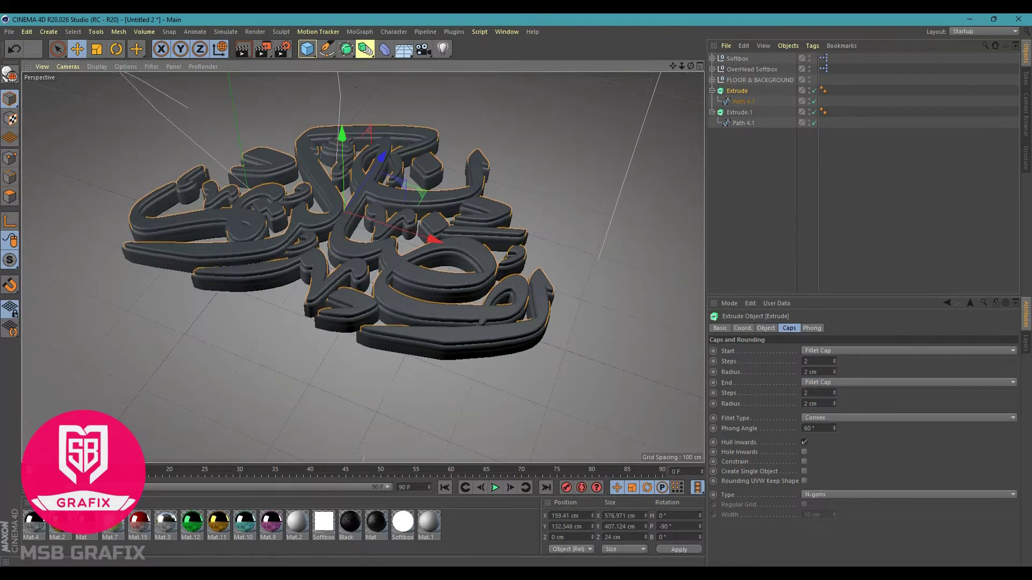
click(487, 535)
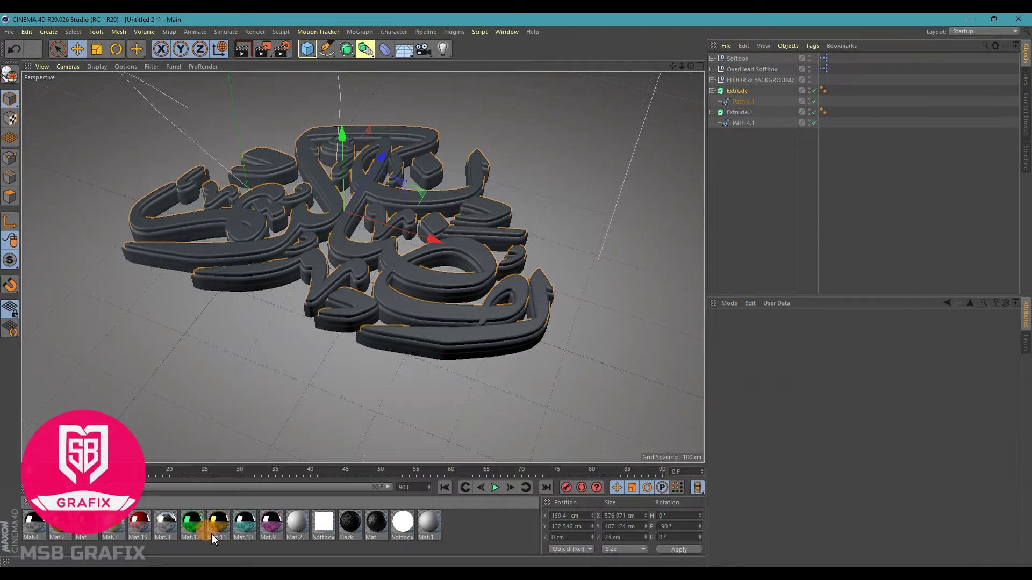
Duplicate the gold material Mat.11 and set the copy's colour to hue 53° and saturation 45%.
ctrl+drag(220, 530, 244, 527)
double_click(244, 524)
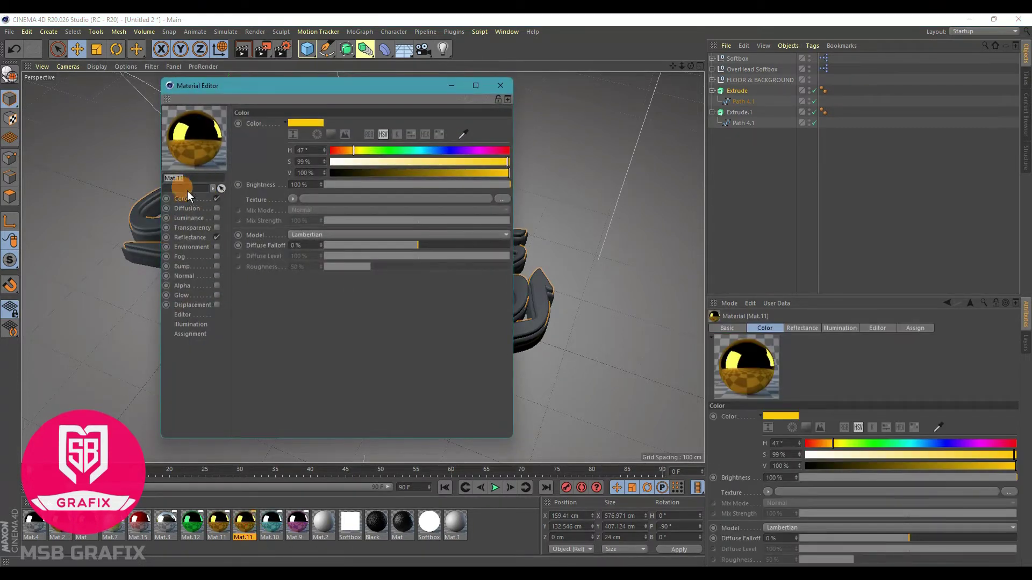
drag(358, 155, 360, 153)
click(311, 151)
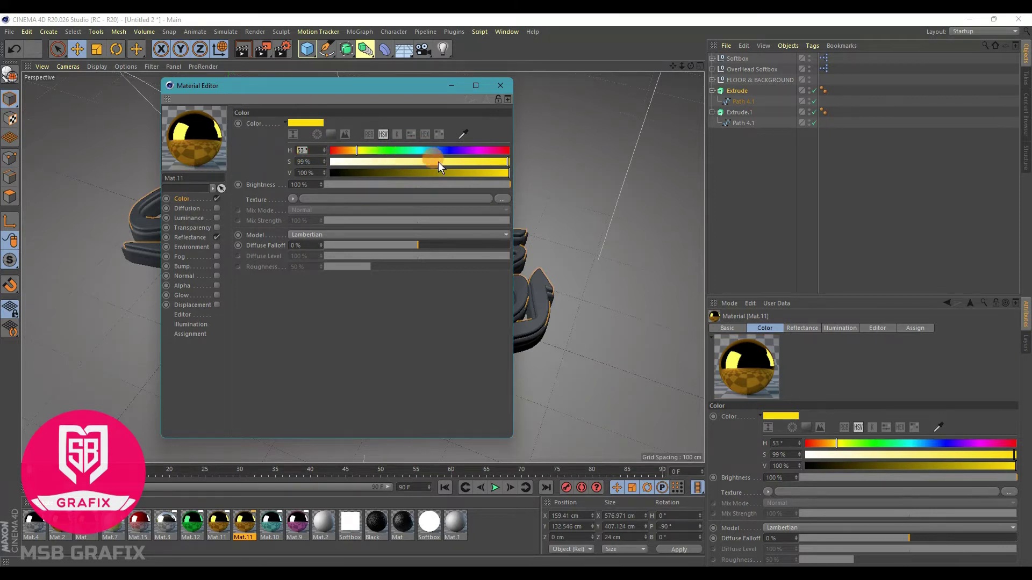
drag(420, 159, 411, 161)
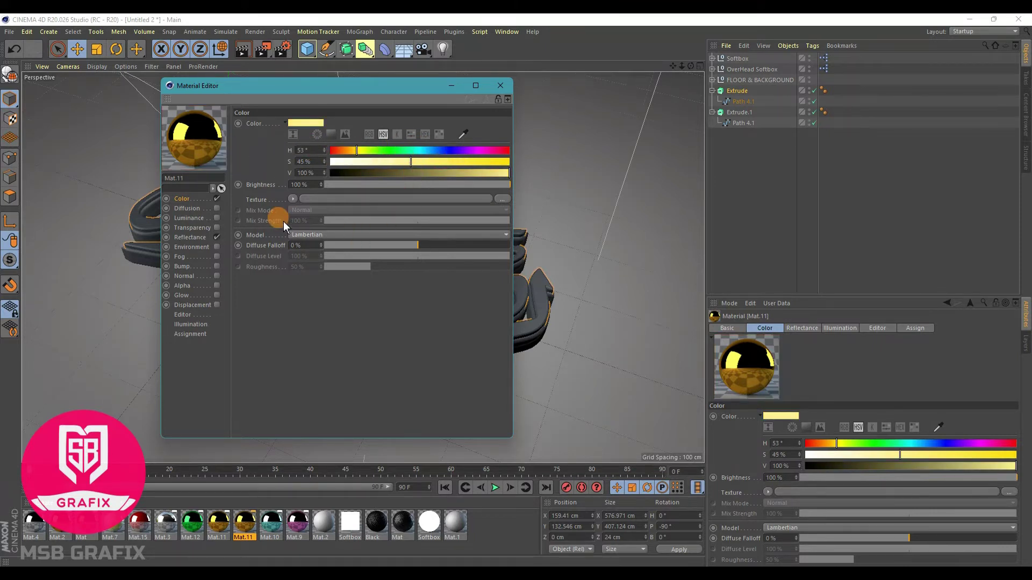
Set the Layer 1 reflectance colour of the copied Mat.11 to hue 53° and saturation 24%.
click(192, 238)
click(314, 346)
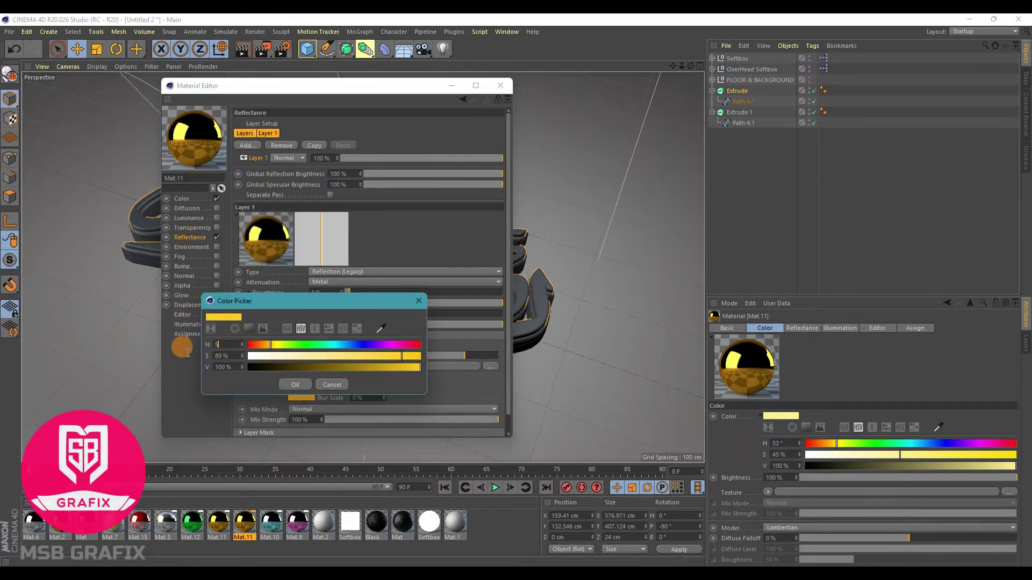
click(230, 355)
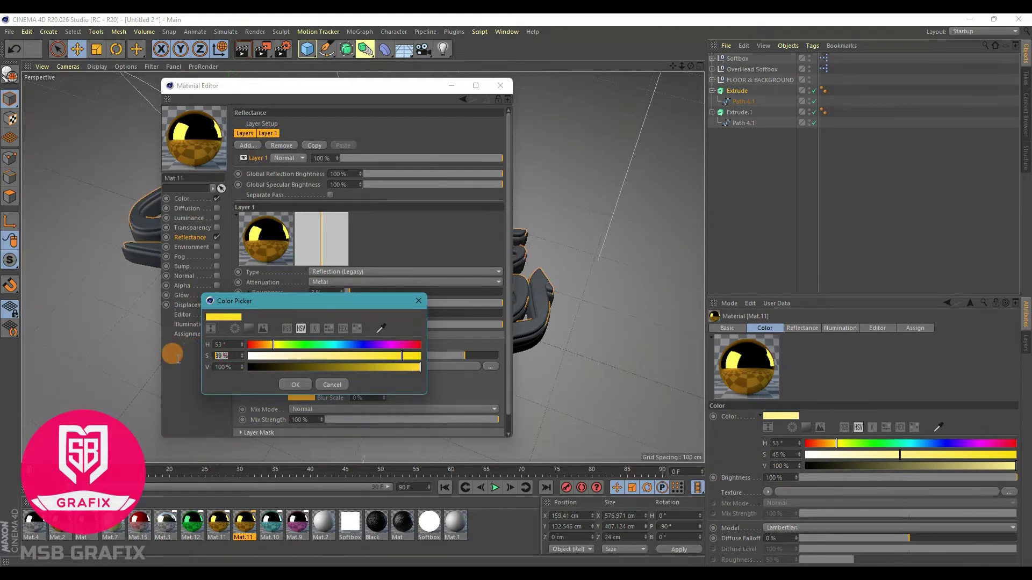
click(288, 357)
click(286, 384)
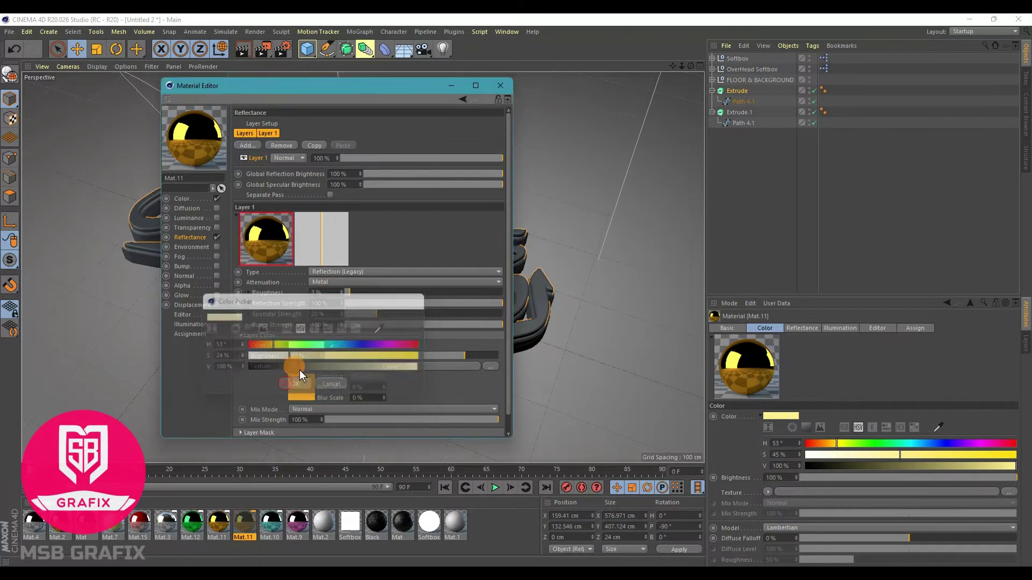
Set the hue of the reflectance layer's colour shader texture to 53° and close the Material Editor.
click(311, 391)
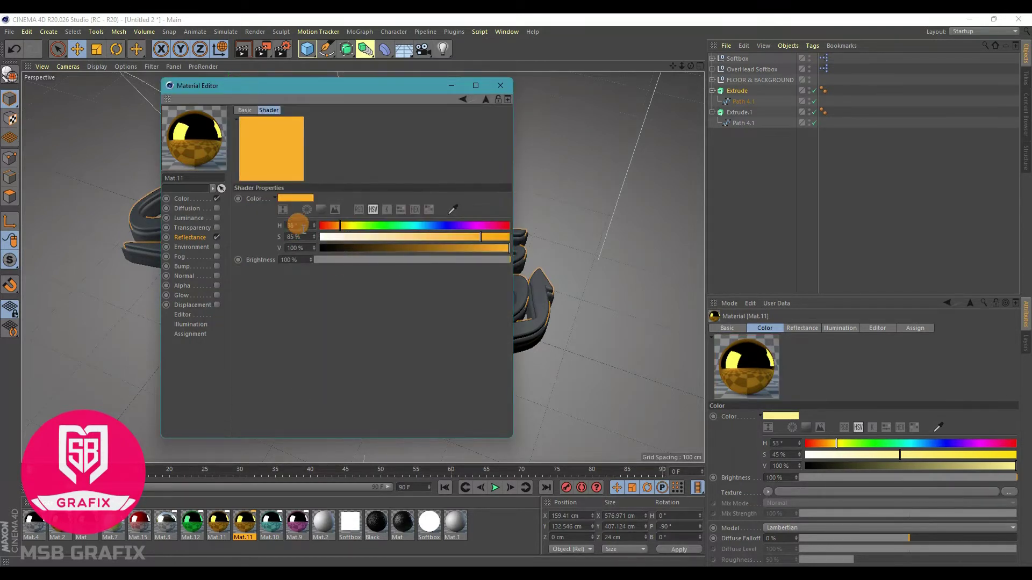
text(53)
key(Return)
click(188, 200)
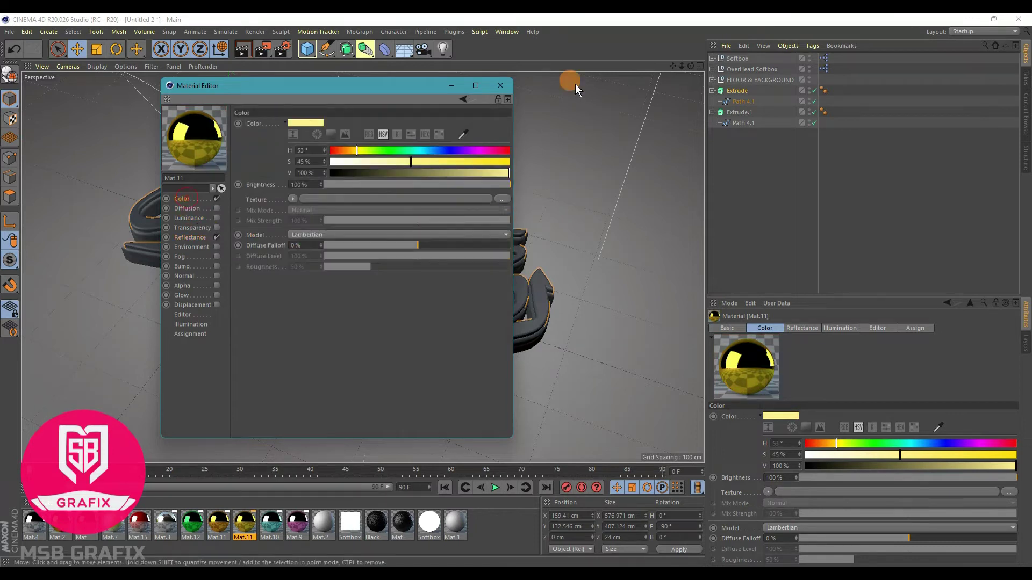
click(500, 85)
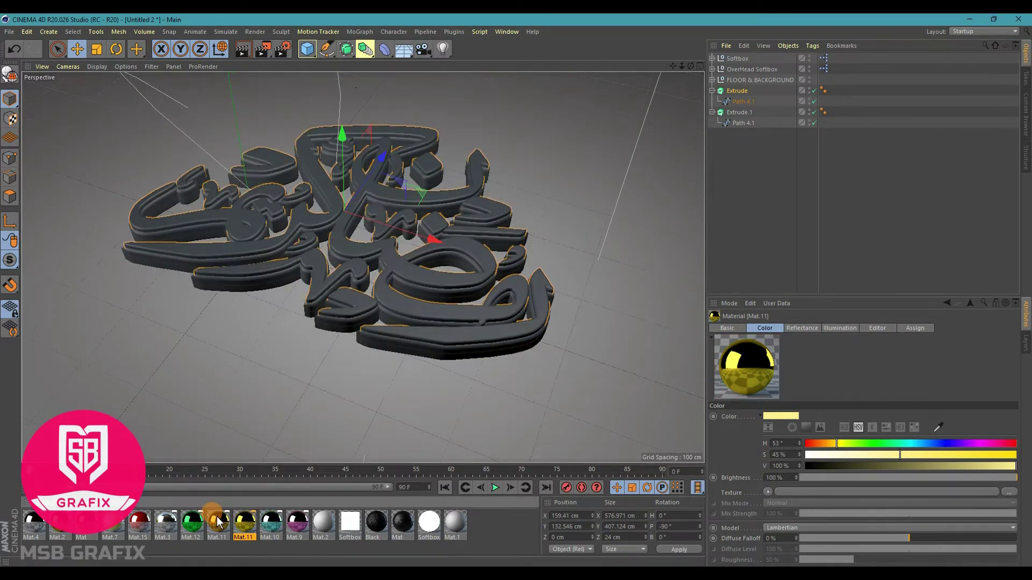
Apply the yellower Mat.11 copy to the upper Extrude and the original gold Mat.11 to the lower Extrude.
drag(245, 523, 402, 331)
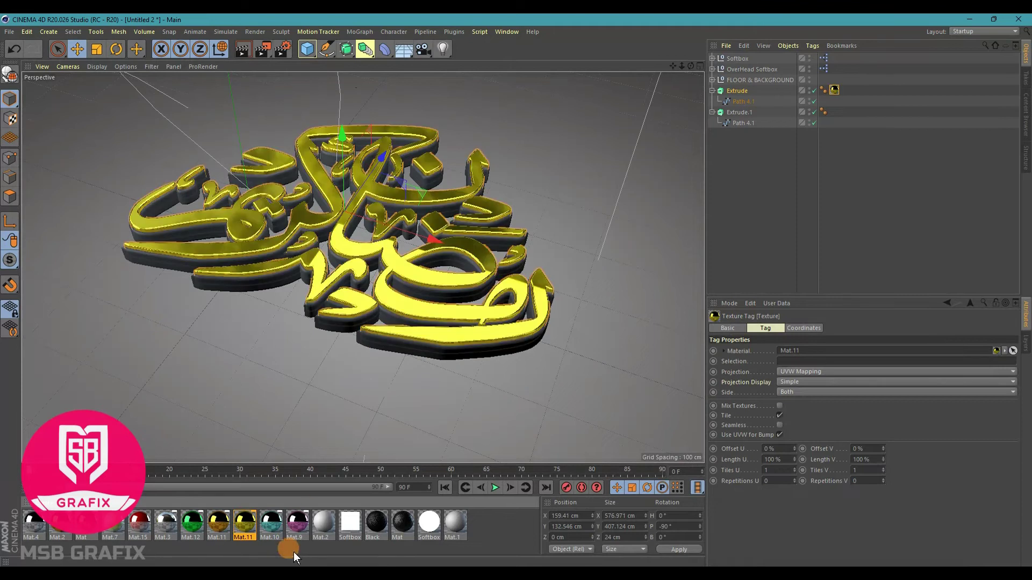
drag(220, 527, 378, 346)
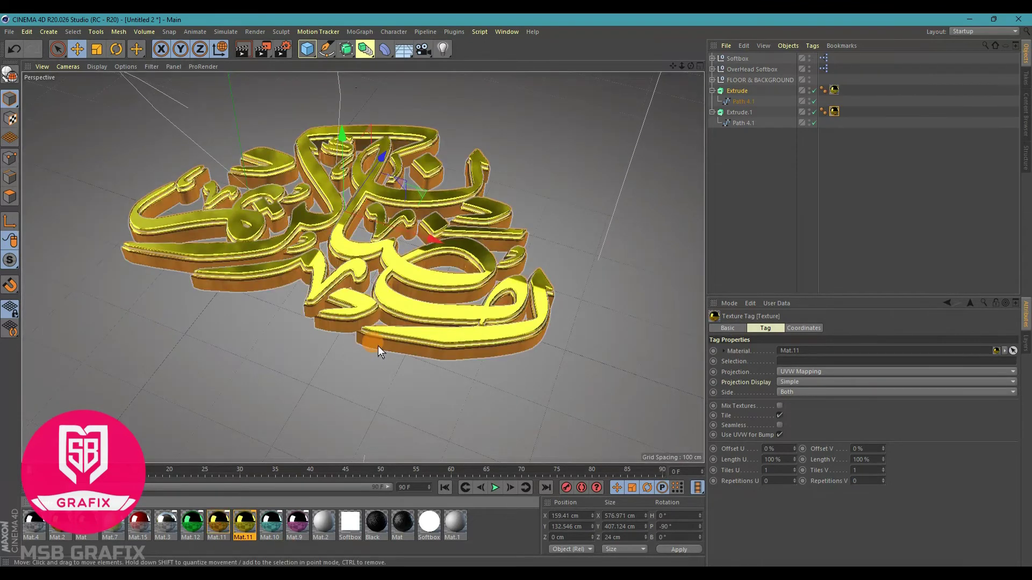
Render the gold lettering in the Picture Viewer, continuing past the missing texture, and put the viewer away.
drag(691, 66, 684, 121)
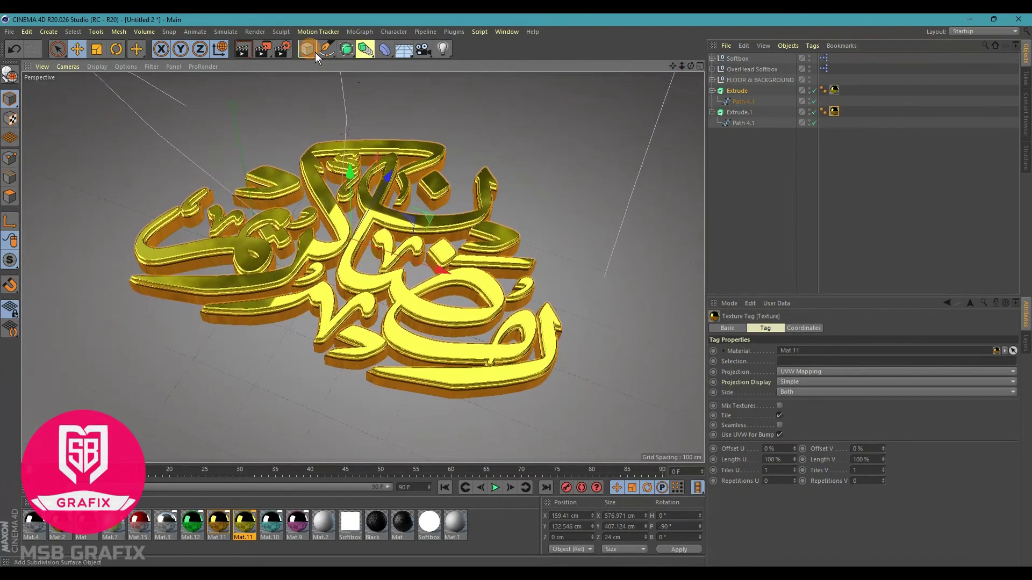
click(265, 49)
click(457, 315)
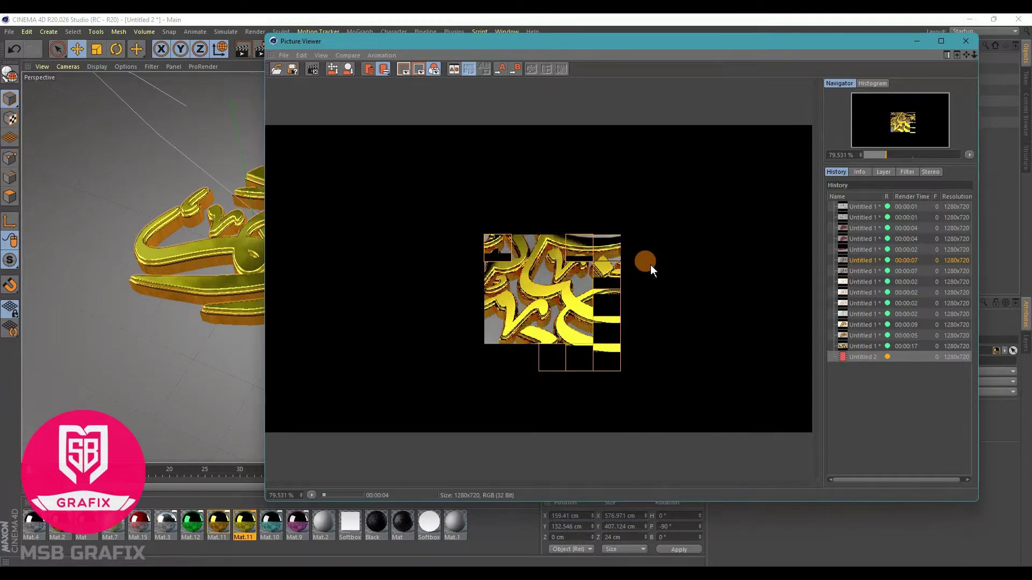
click(909, 39)
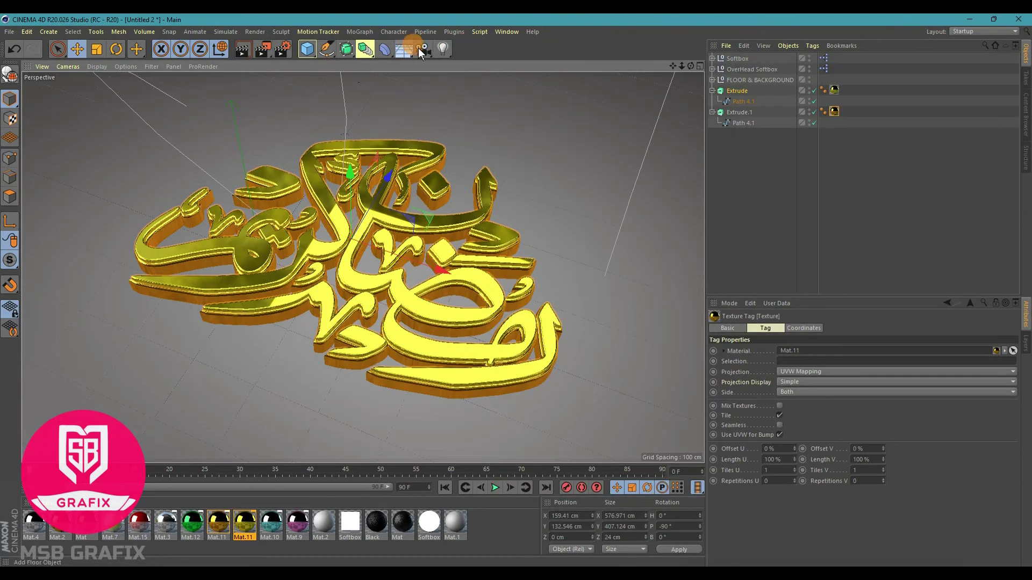
Add a Sky object to the scene and apply the Mat.3 material to it.
drag(408, 47, 449, 86)
drag(165, 523, 817, 158)
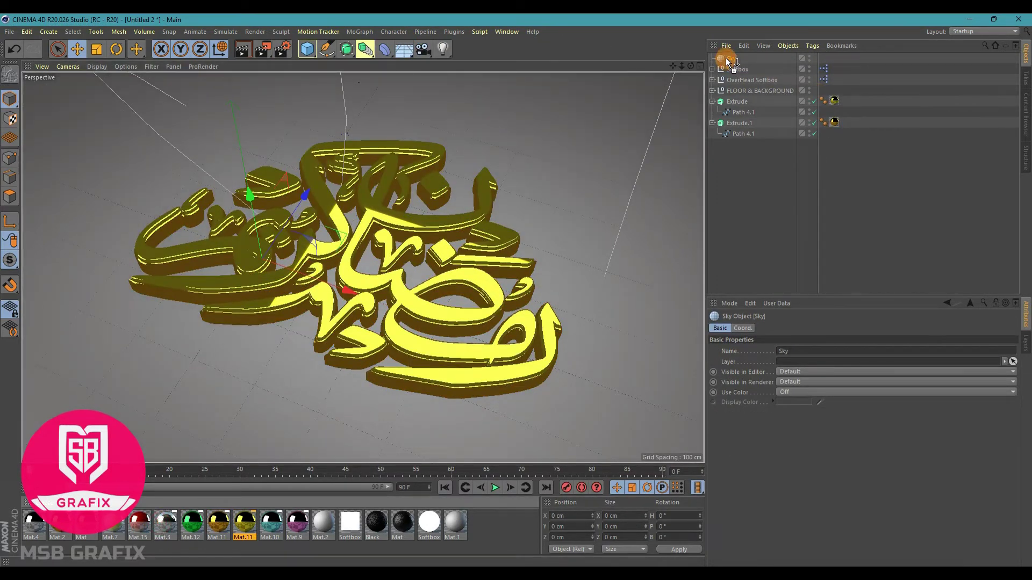
drag(728, 61, 729, 62)
Add a Compositing tag to the Sky object and disable Seen by Camera.
right_click(803, 68)
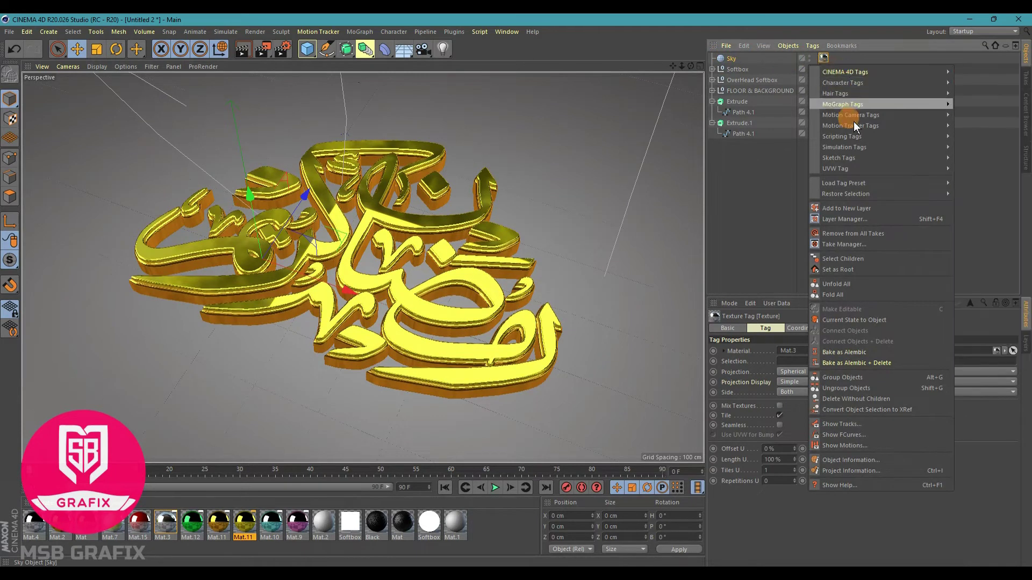
click(926, 71)
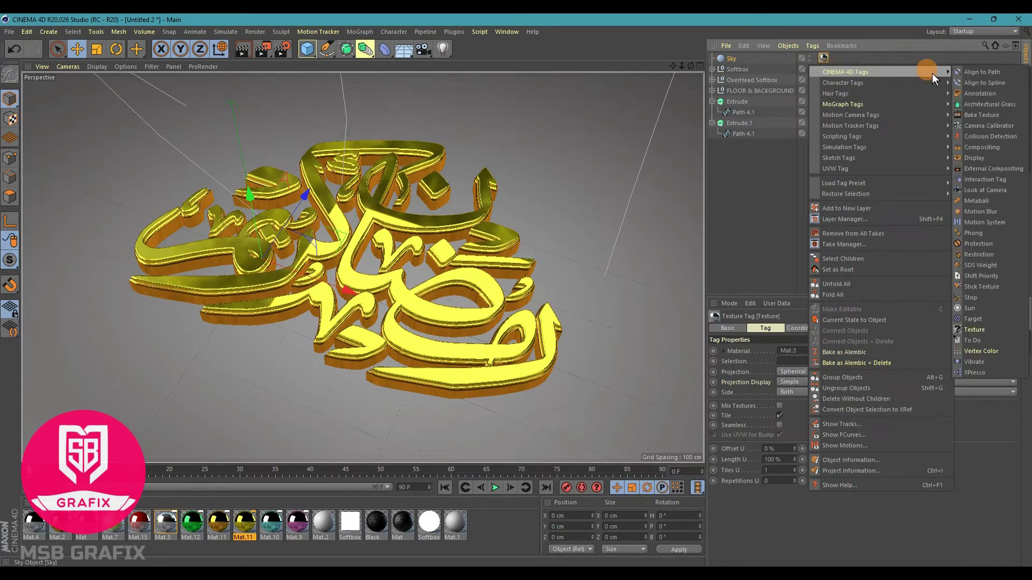
click(987, 148)
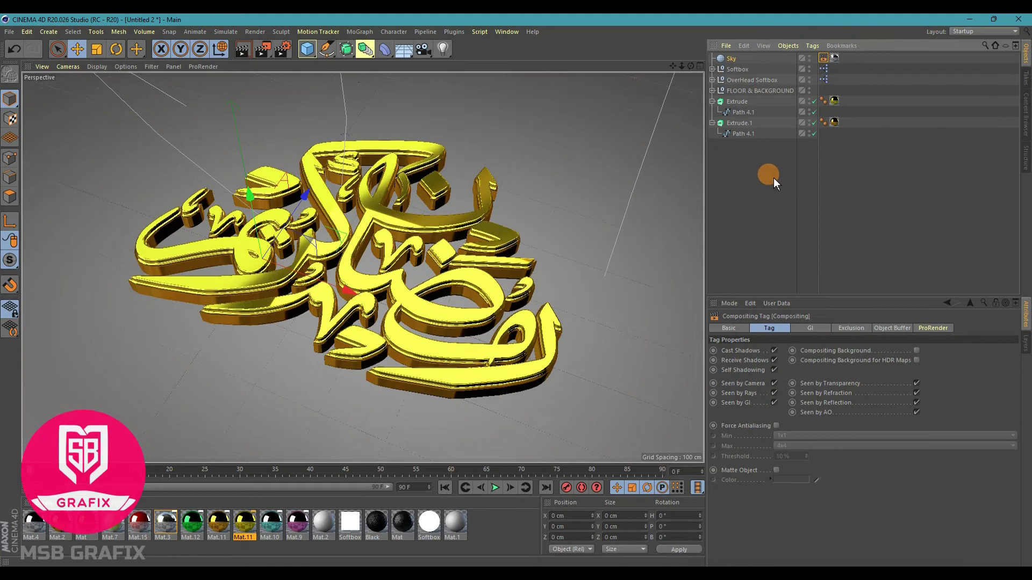
click(508, 514)
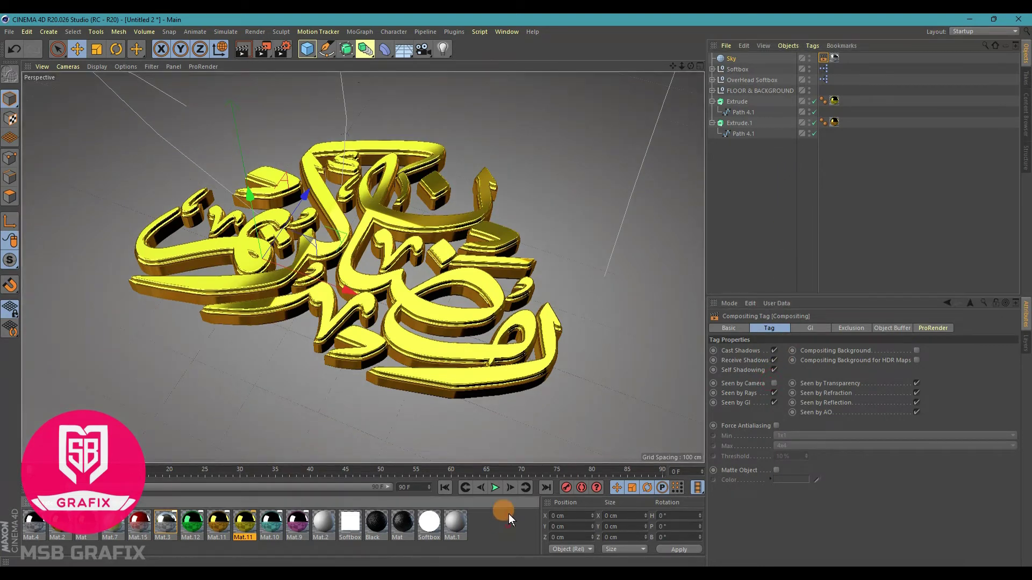
Render the lettering with the sky reflections in the Picture Viewer, continuing past the missing softbox texture.
alt+drag(328, 237, 349, 243)
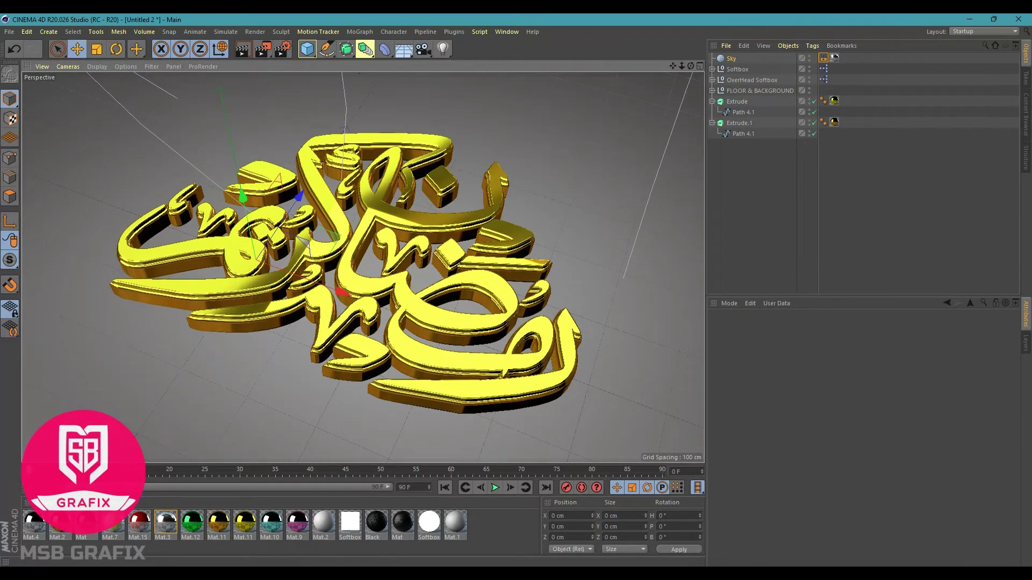
click(262, 49)
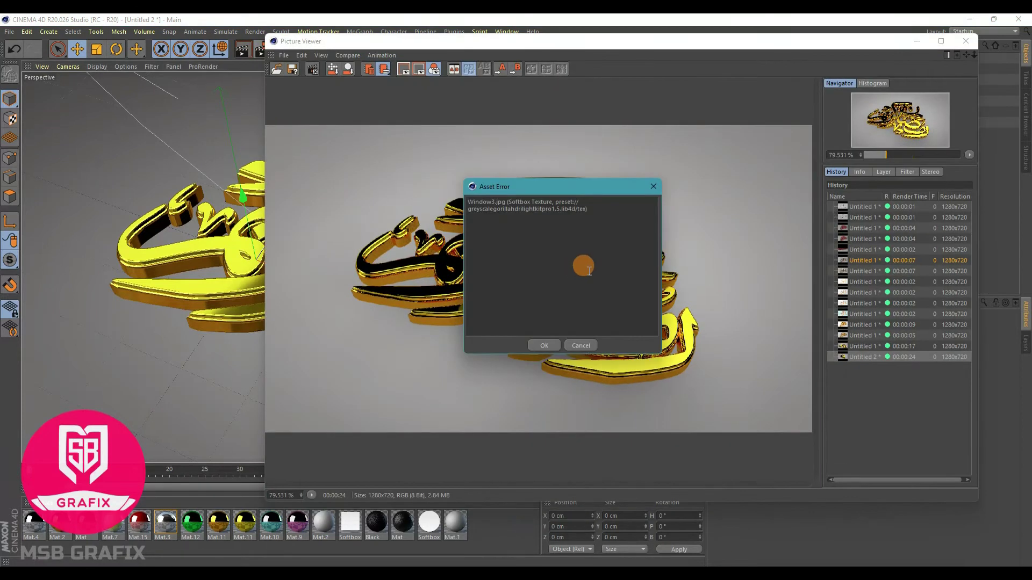
click(544, 342)
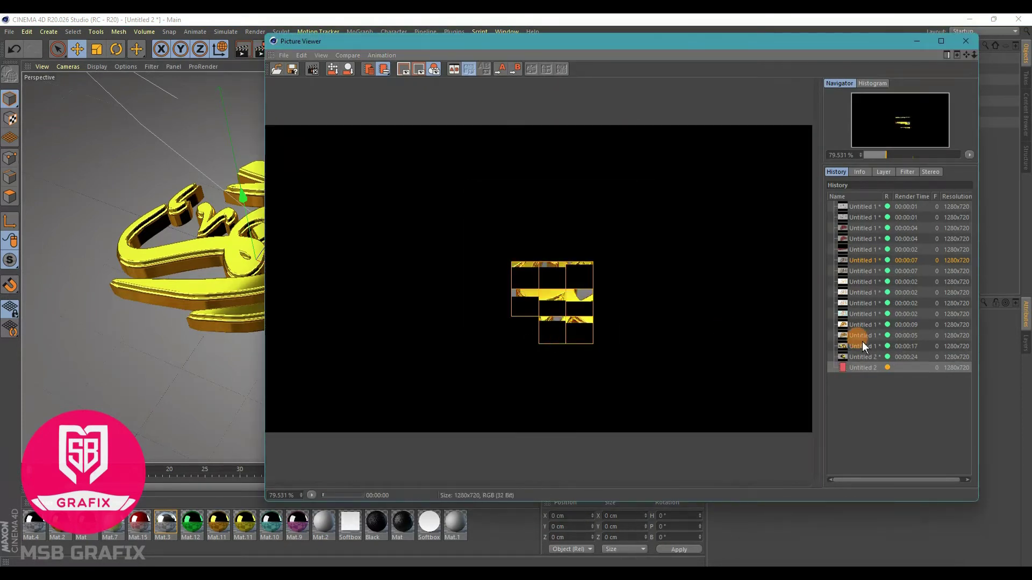
Show the render in progress in the Picture Viewer and put the viewer away.
click(854, 358)
click(853, 366)
click(663, 282)
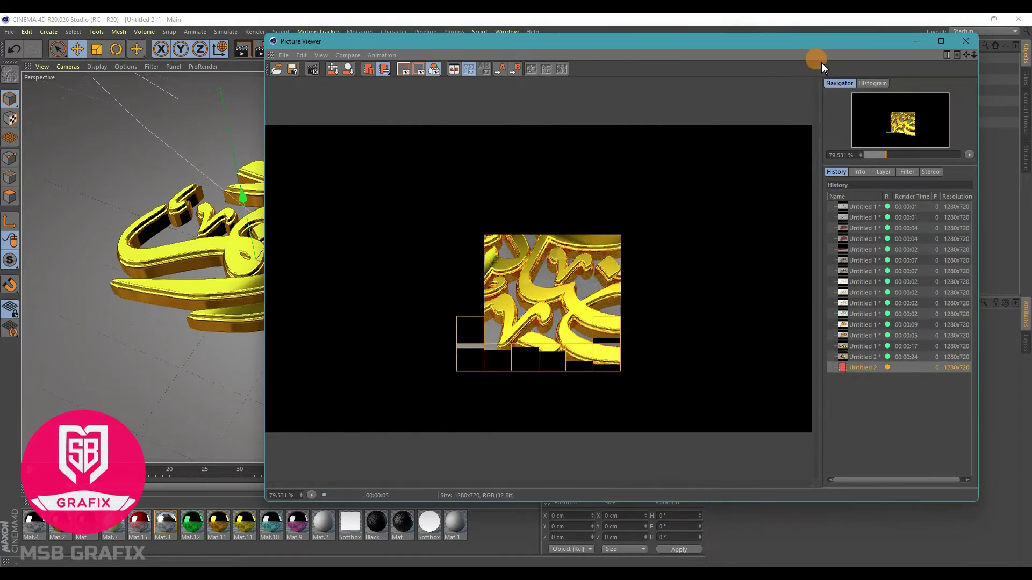
click(915, 41)
Group Extrude and Extrude.1 under one Null and lower the group to a Y position of about 25.62 cm.
drag(823, 179, 711, 101)
click(712, 101)
click(712, 113)
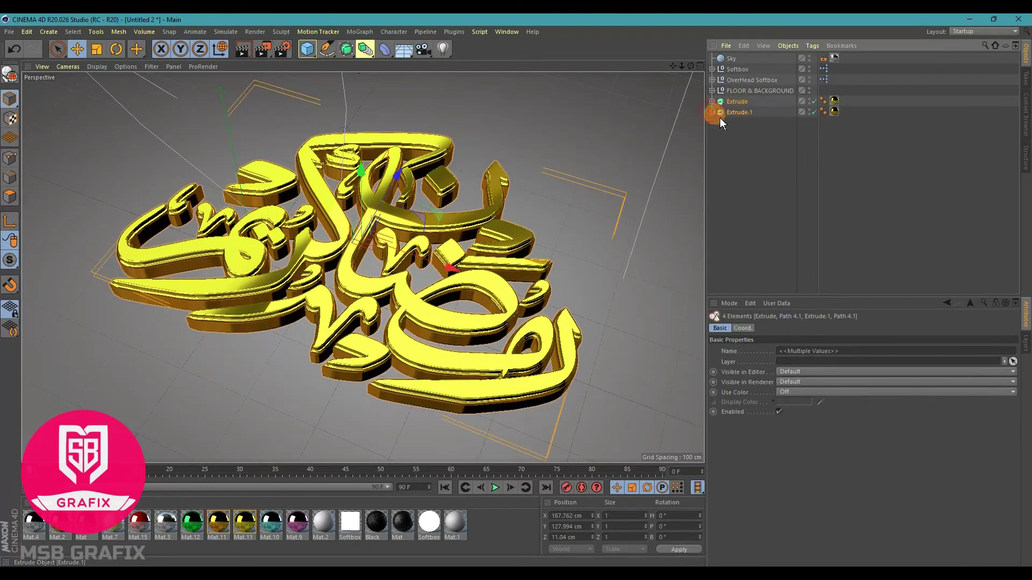
key(alt+g)
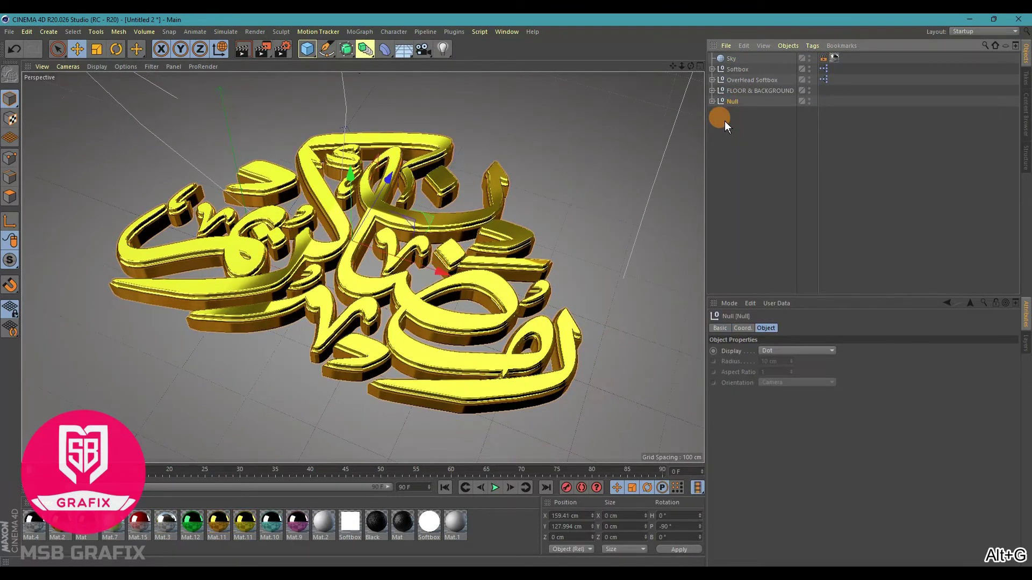
drag(347, 177, 347, 228)
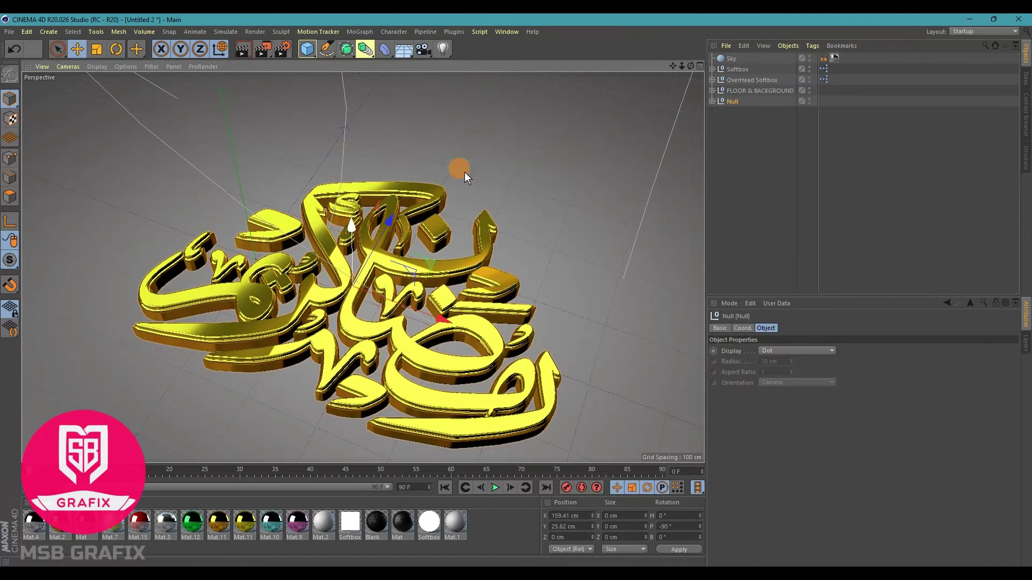
Render the lowered lettering from a flatter, closer angle in the Picture Viewer, show the running render and put the viewer away.
drag(664, 73, 712, 68)
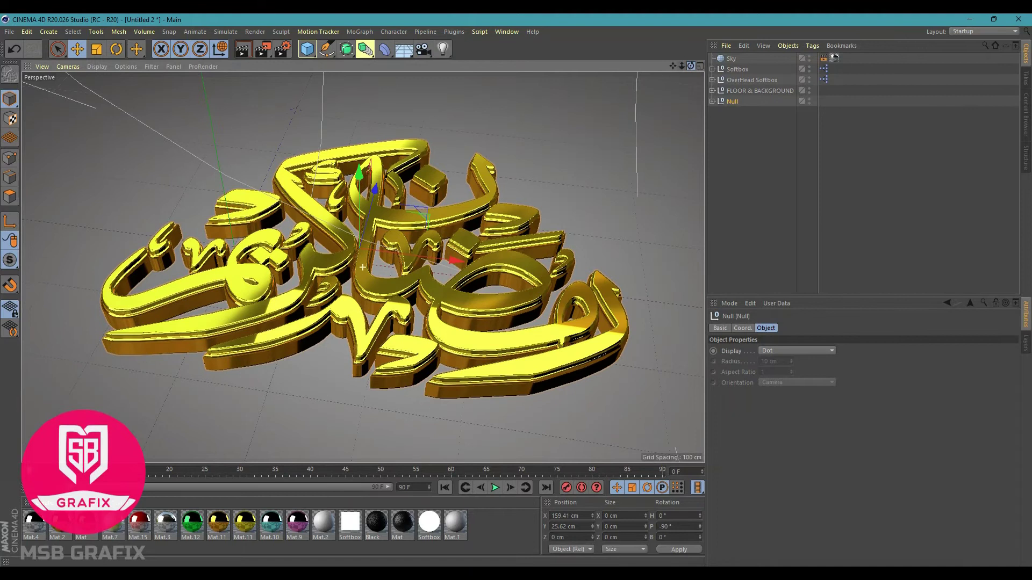
scroll(396, 256, up, 1)
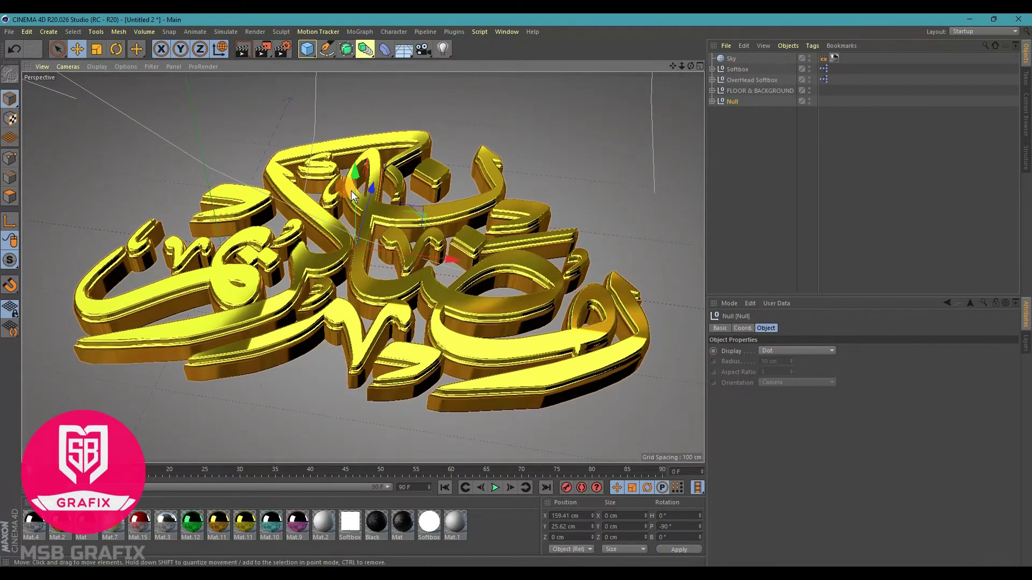
click(263, 49)
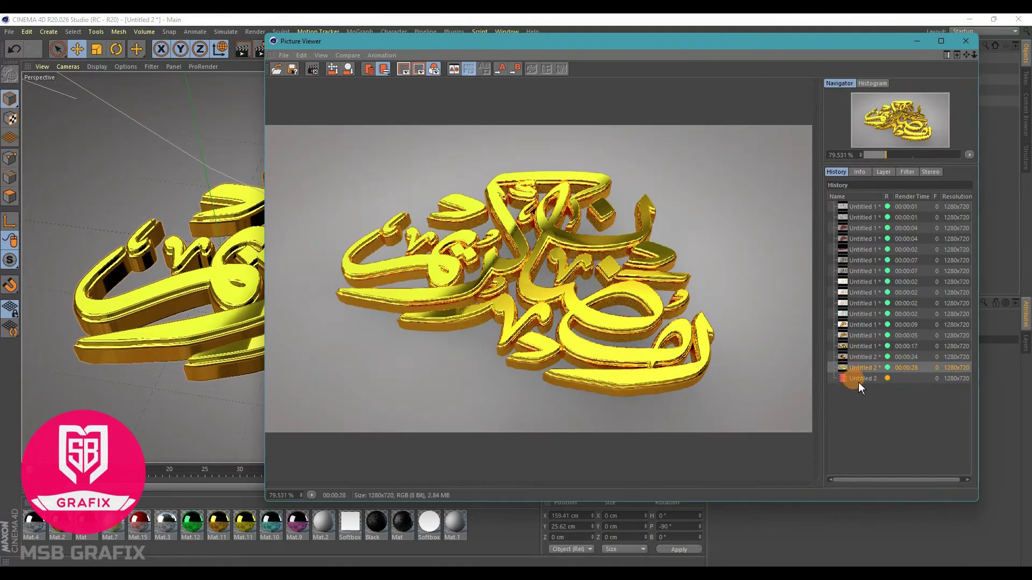
click(858, 380)
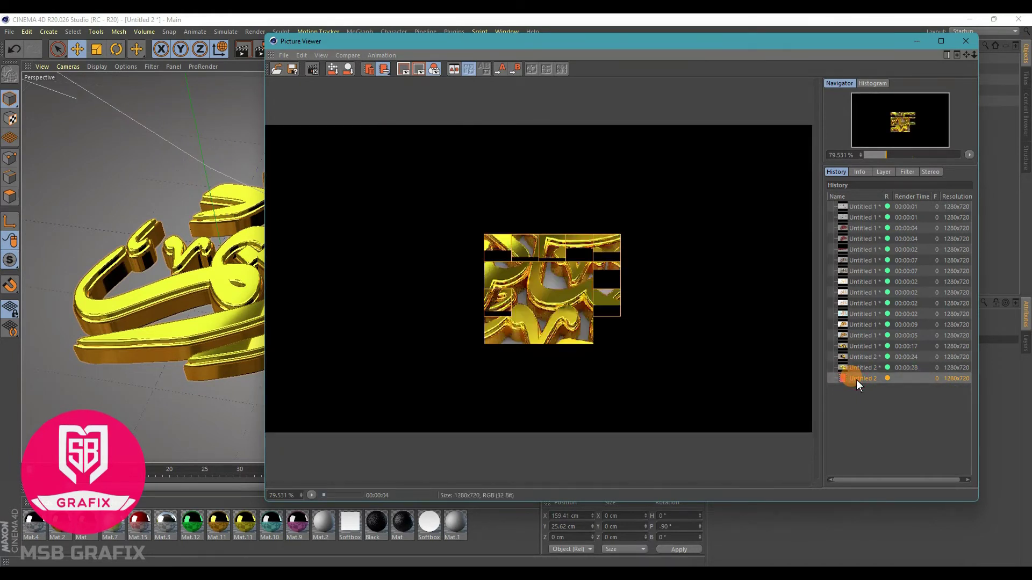
click(917, 42)
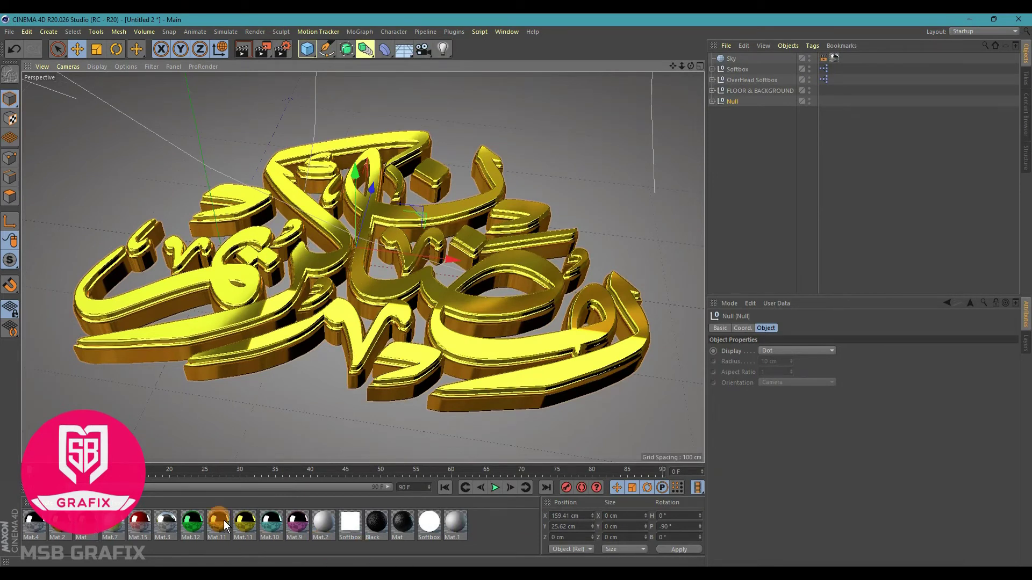
Duplicate the yellow Mat.11 material and set the copy's base color hue to 34°.
ctrl+drag(244, 524, 269, 522)
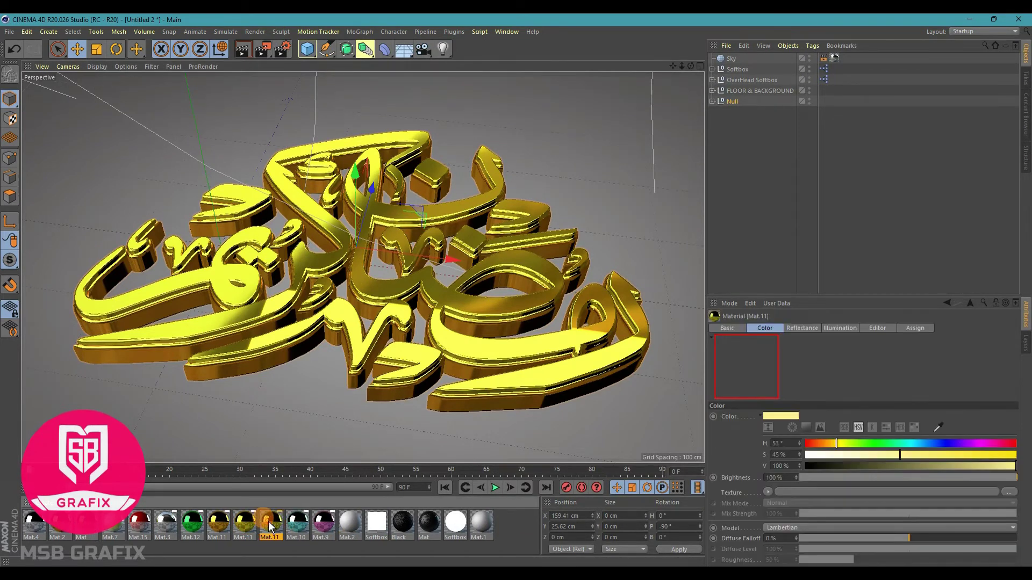
double_click(269, 522)
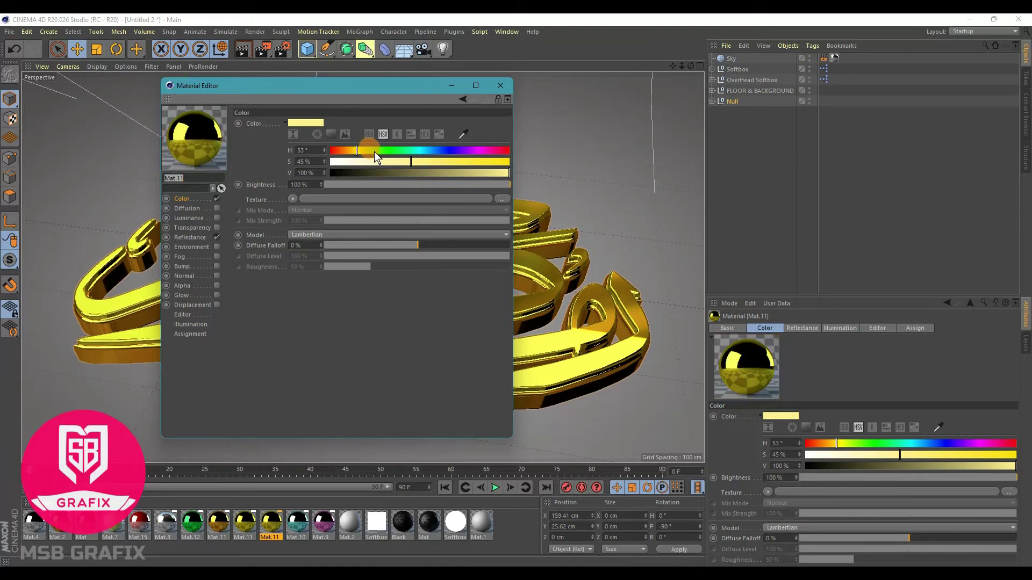
drag(353, 150, 347, 150)
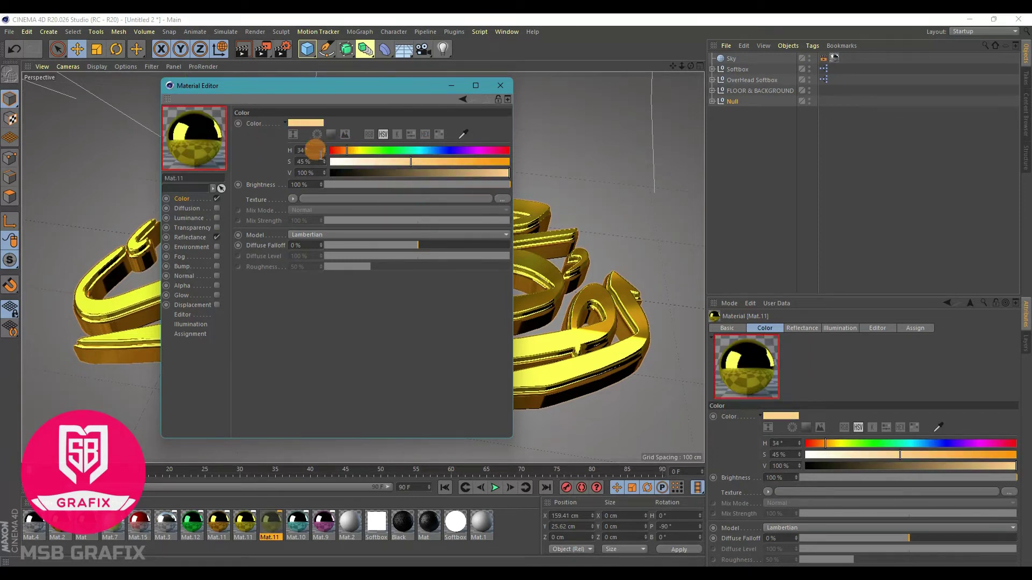
Set the hue of the copied material's reflectance layer color to 34°.
click(198, 239)
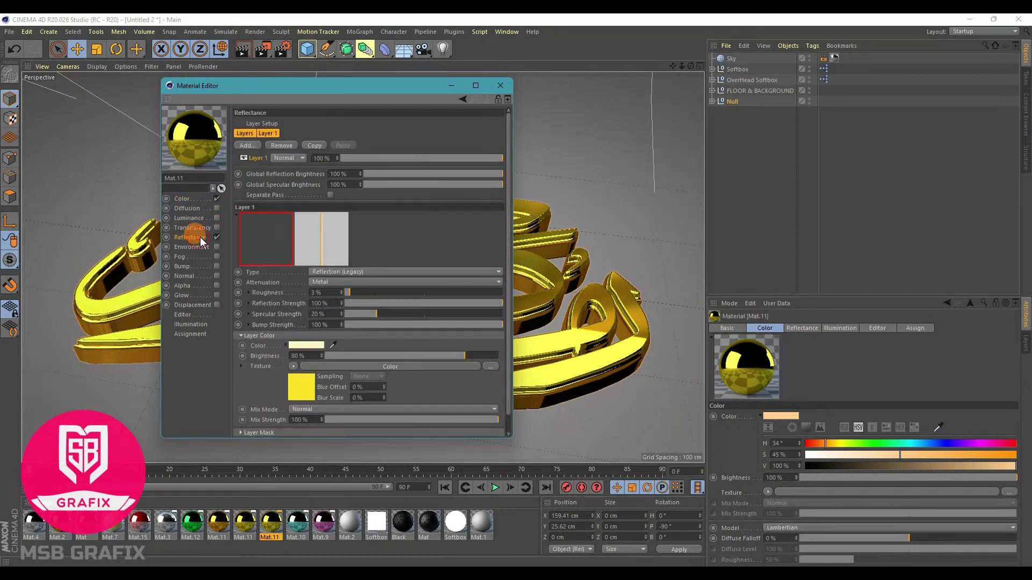
click(294, 345)
drag(249, 349, 246, 346)
click(224, 342)
click(224, 345)
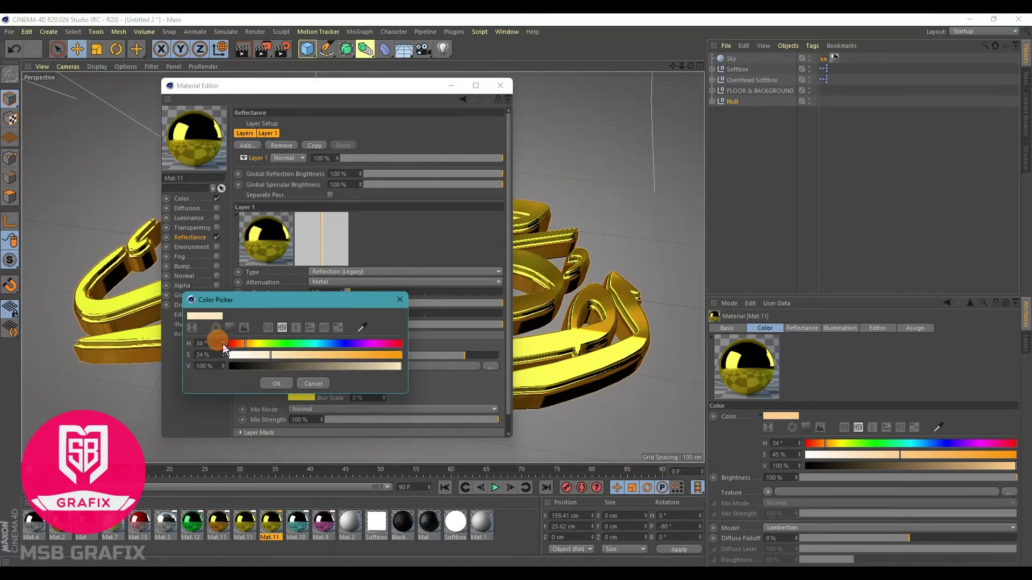
click(300, 385)
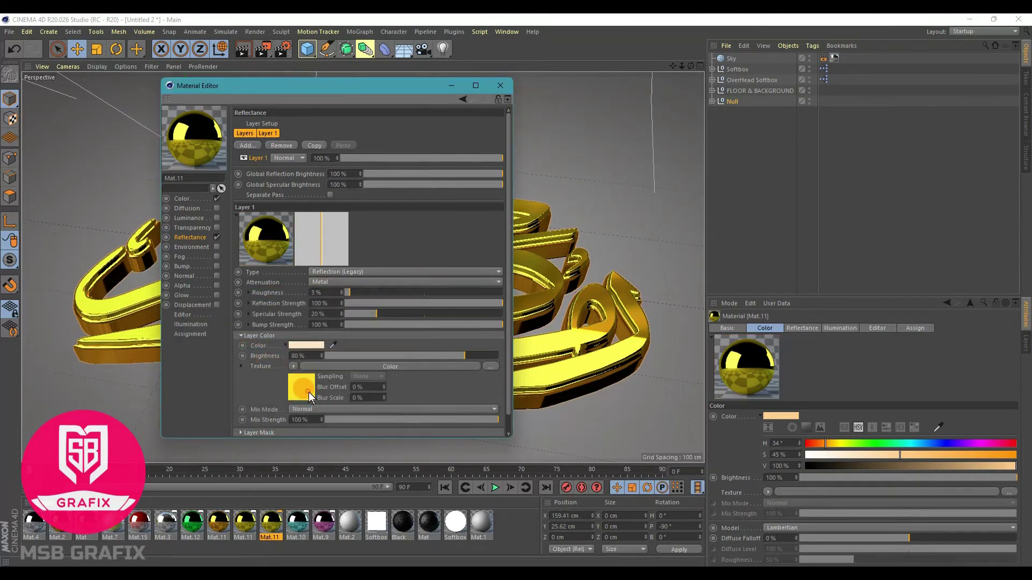
Set the hue of the reflectance layer's Color texture to 34° and close the material's settings.
click(309, 392)
drag(305, 227, 314, 226)
click(456, 128)
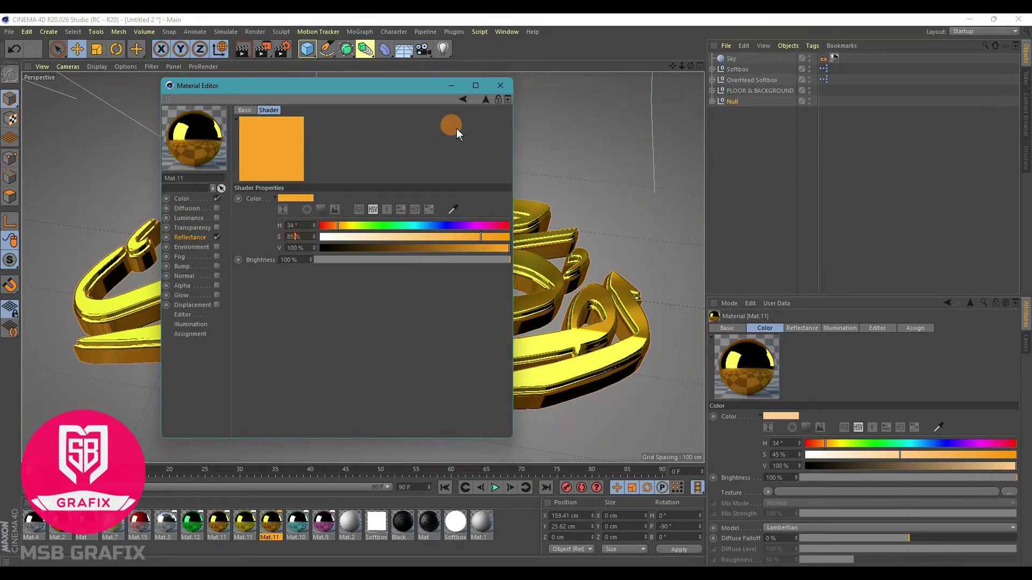
click(501, 87)
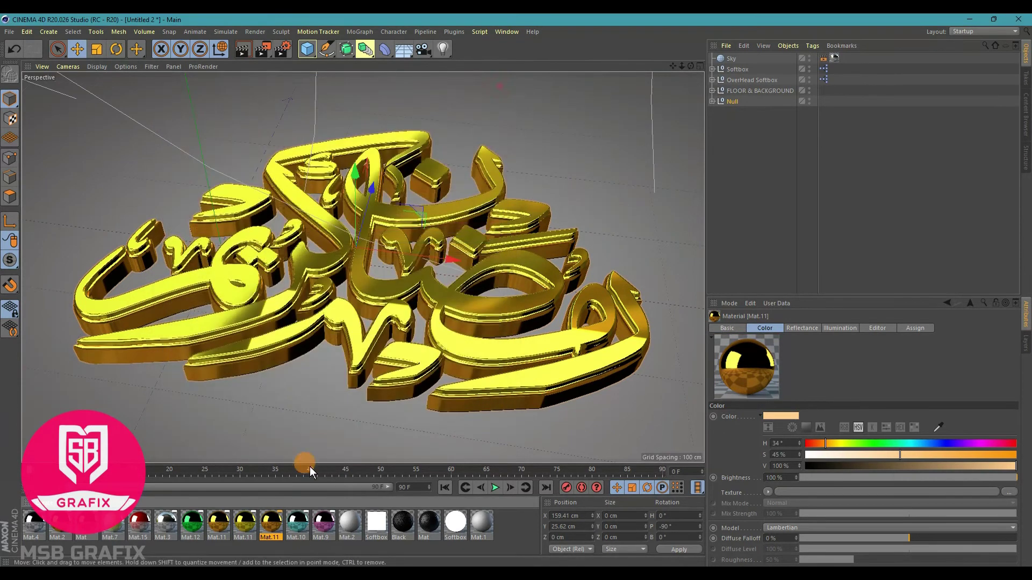
Set the copied Mat.11 material's base color to hue 28° and saturation 75%.
double_click(269, 521)
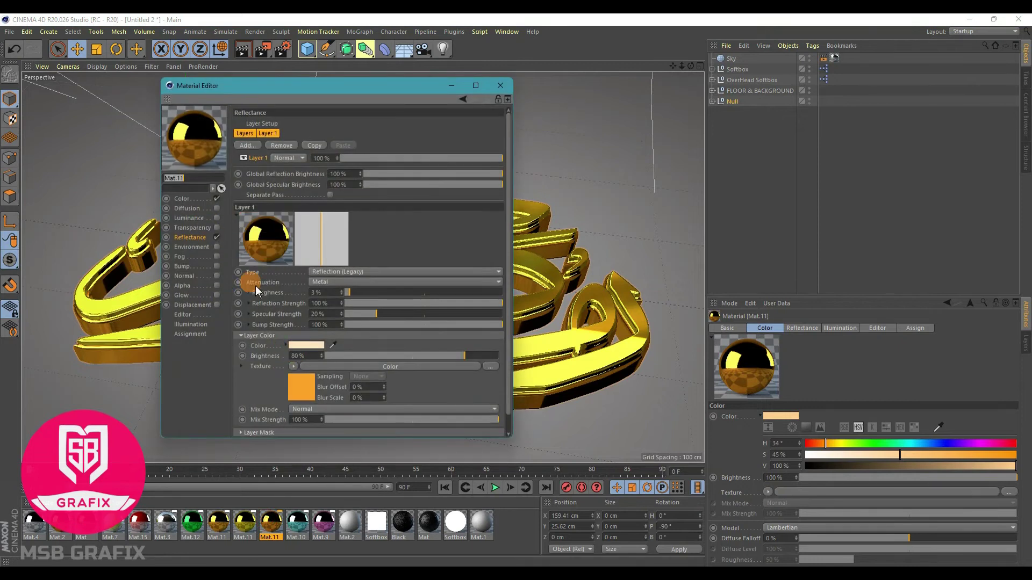
click(185, 198)
drag(423, 158, 455, 162)
drag(346, 150, 344, 150)
drag(465, 162, 466, 162)
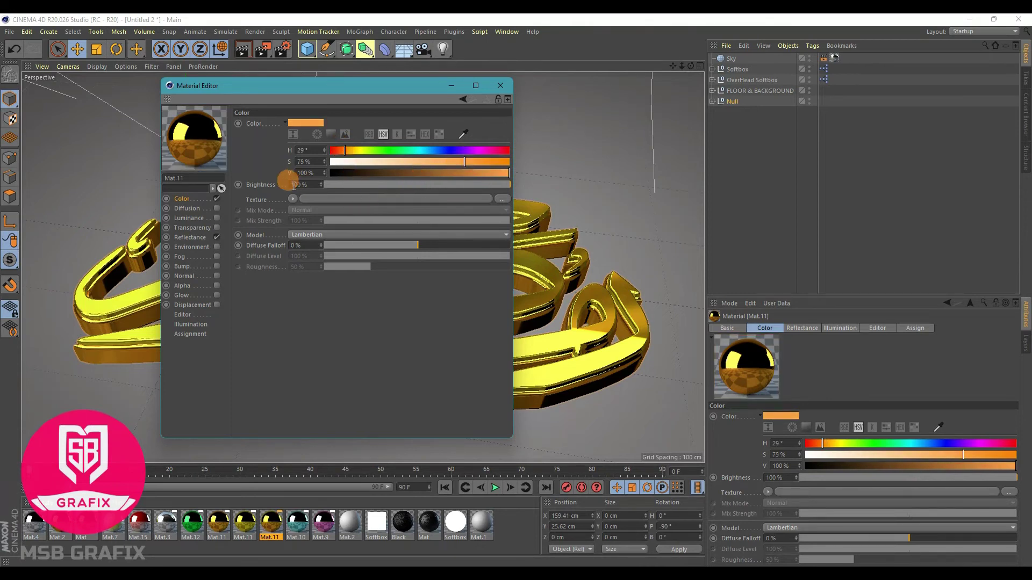
click(324, 153)
Set the hue of the Color texture in the material's reflectance layer to 28°.
click(189, 237)
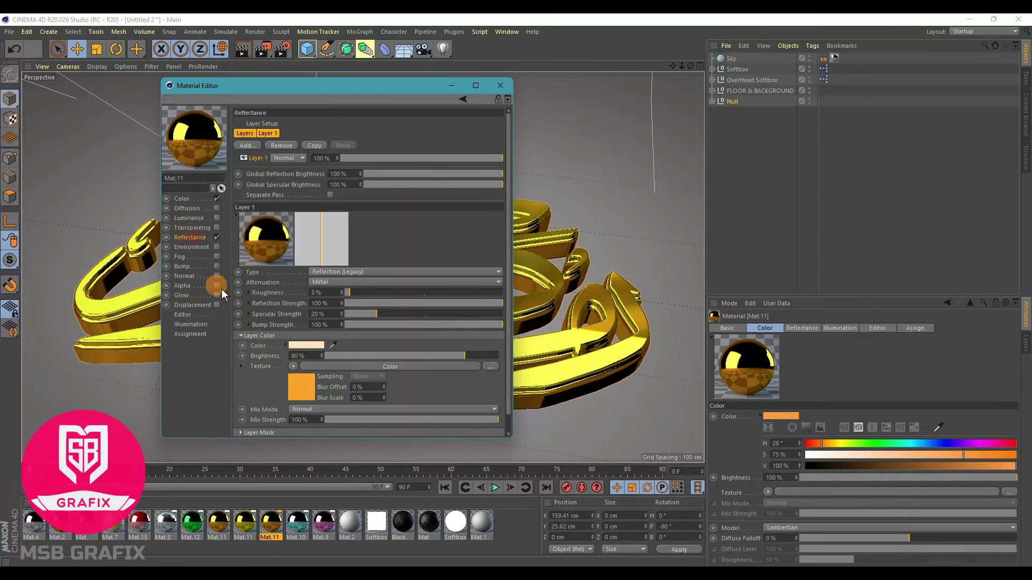
click(301, 390)
click(314, 226)
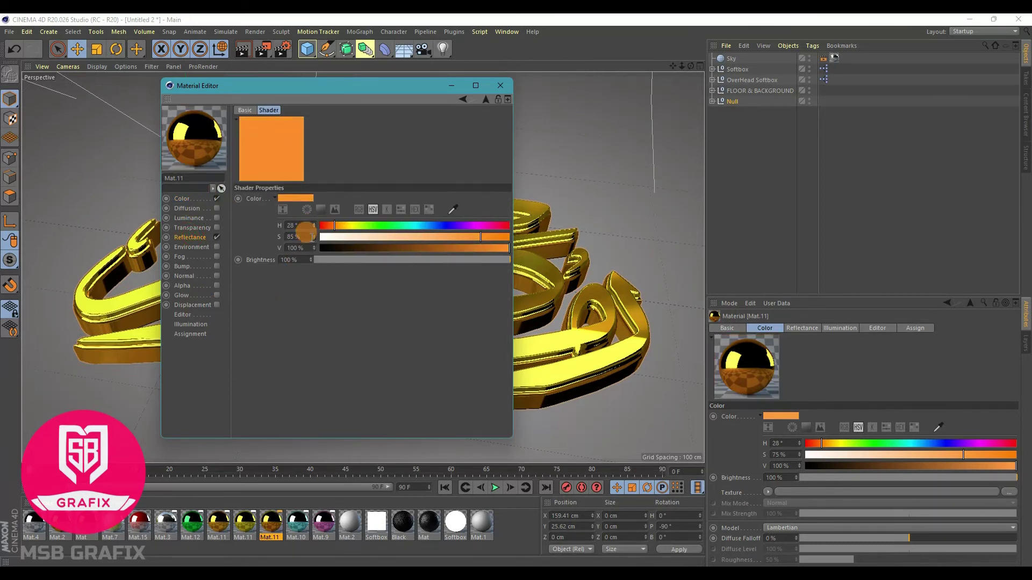
Set the reflectance layer color's hue to 30° and apply the orange material to the lettering's lower extrusion.
click(192, 237)
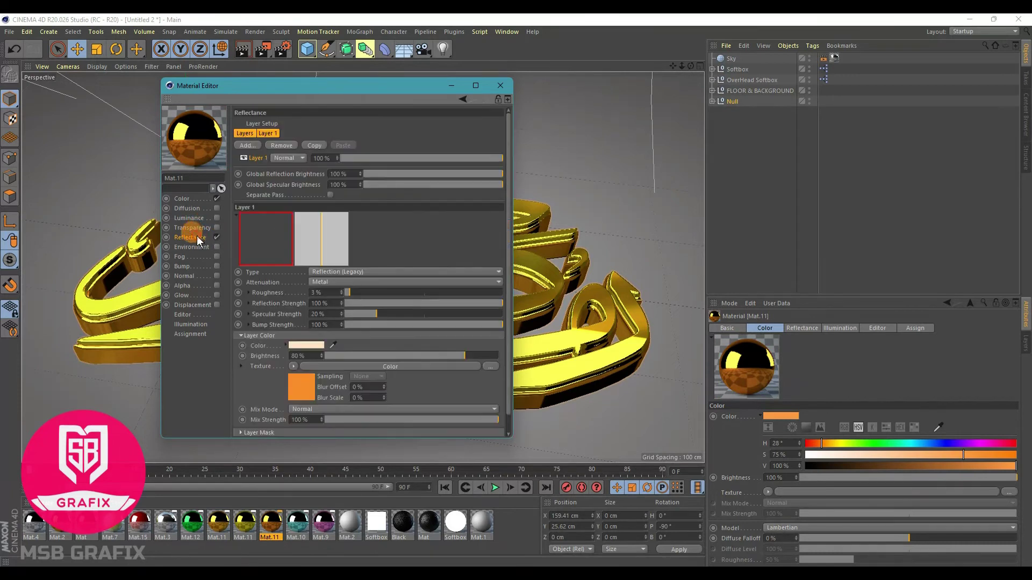
click(304, 345)
click(227, 344)
click(227, 344)
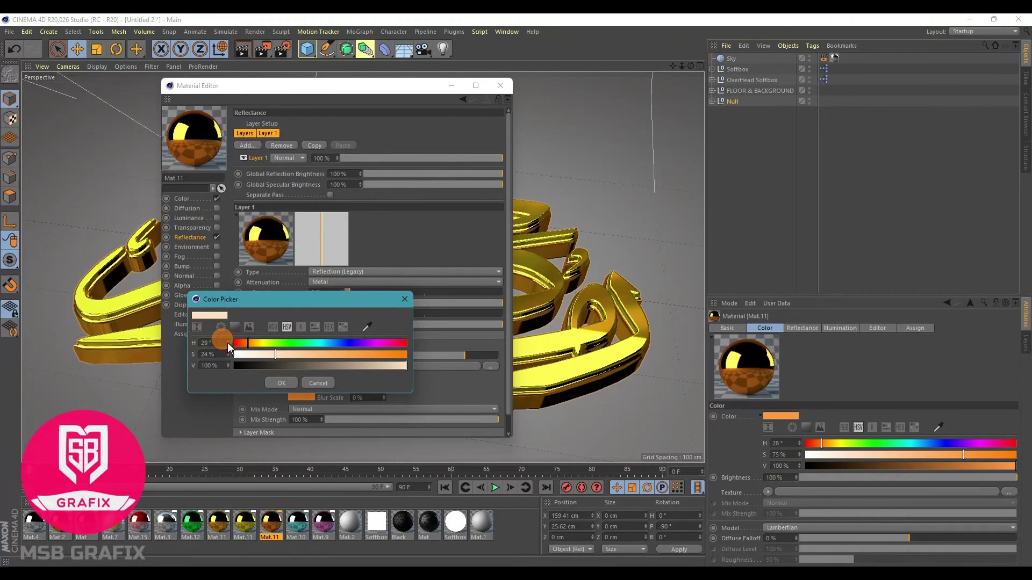
click(281, 383)
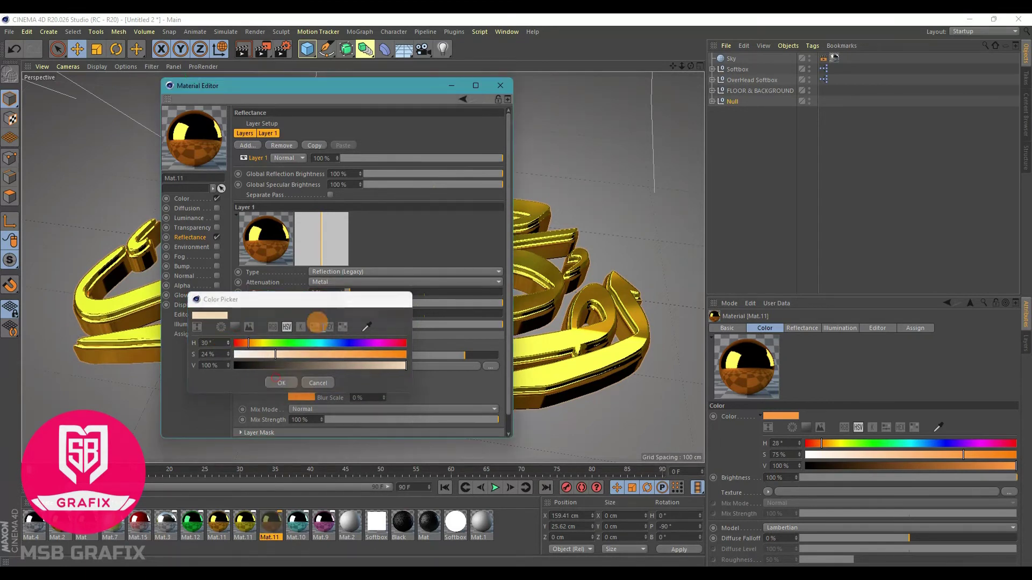
click(499, 85)
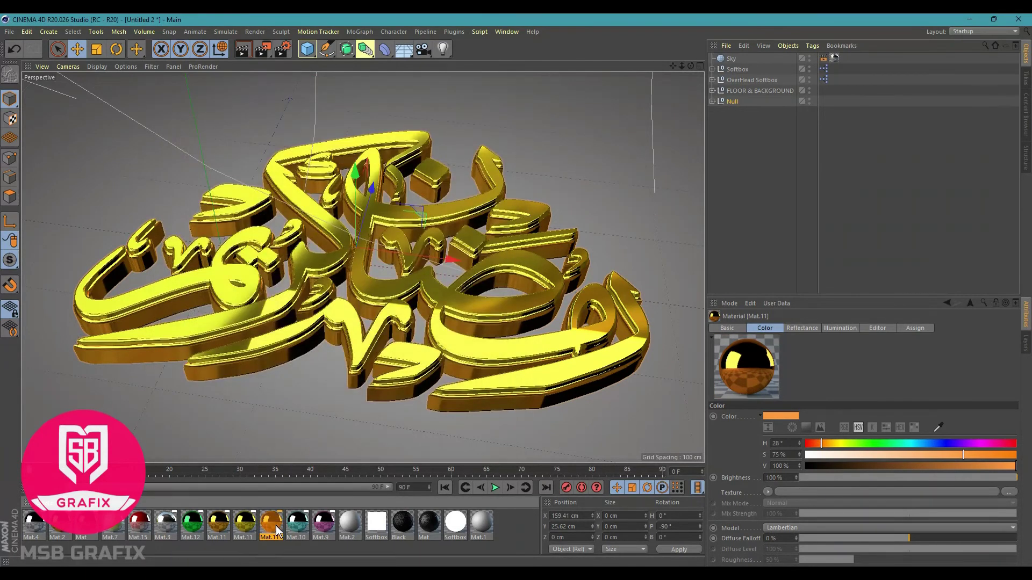
mouse_move(221, 525)
mouse_down()
mouse_move(229, 530)
mouse_move(253, 389)
mouse_move(232, 369)
mouse_up()
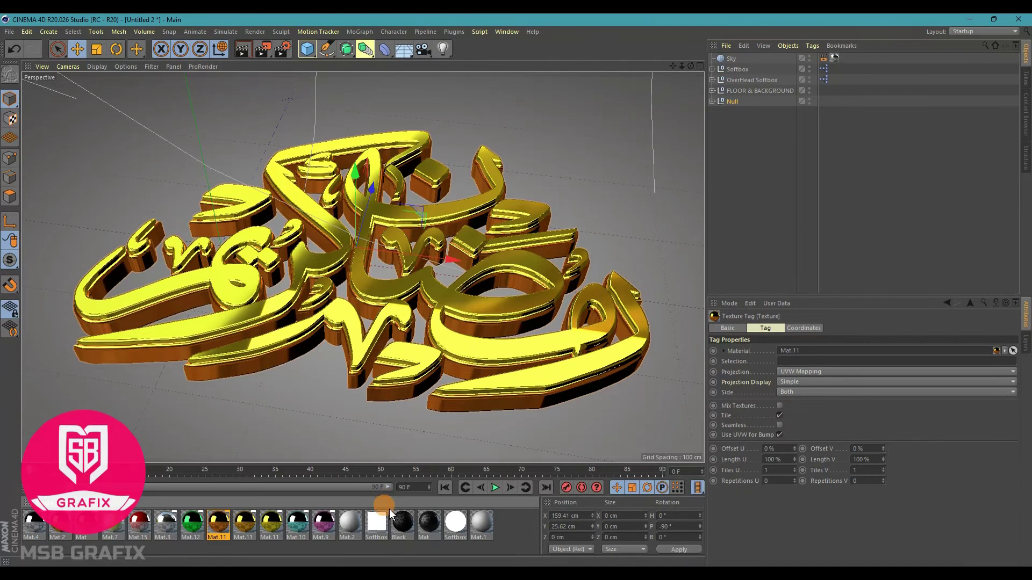
Inspect the finished gold lettering render up close in the Picture Viewer and close the viewer.
click(402, 523)
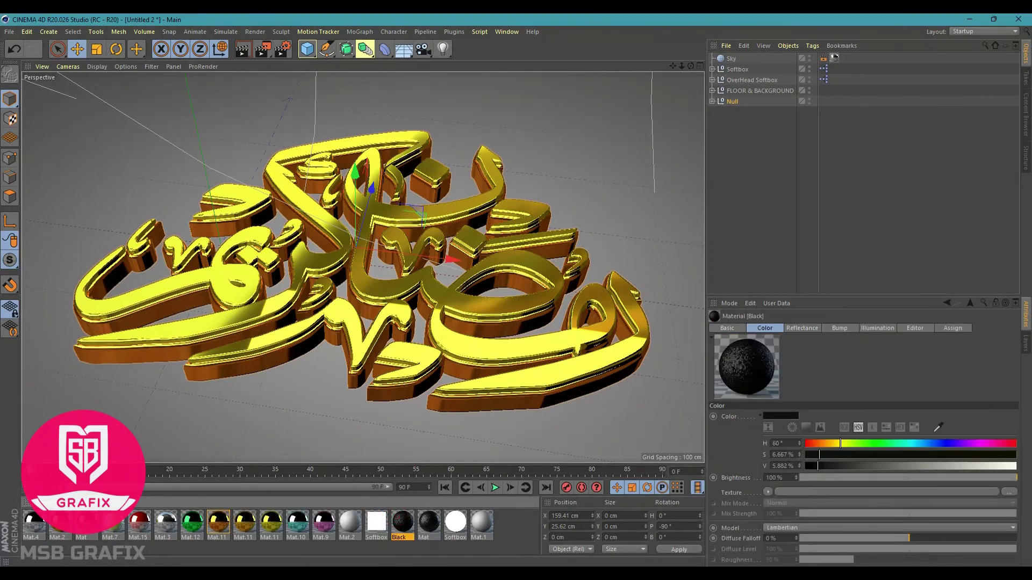
mouse_move(290, 573)
click(333, 519)
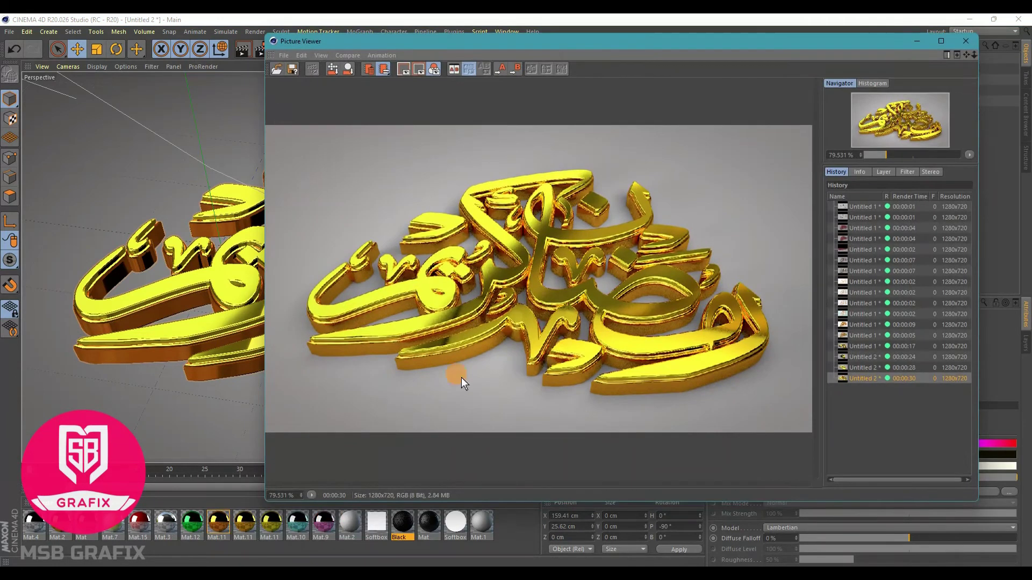
scroll(561, 311, up, 2)
scroll(584, 353, down, 2)
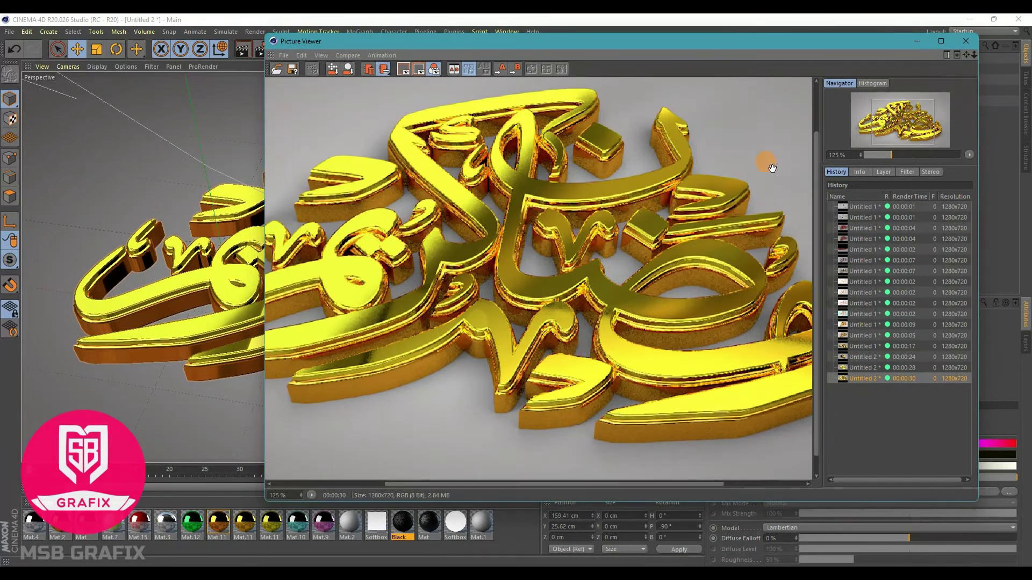
click(966, 41)
Set the render's anti-aliasing to Best.
click(281, 51)
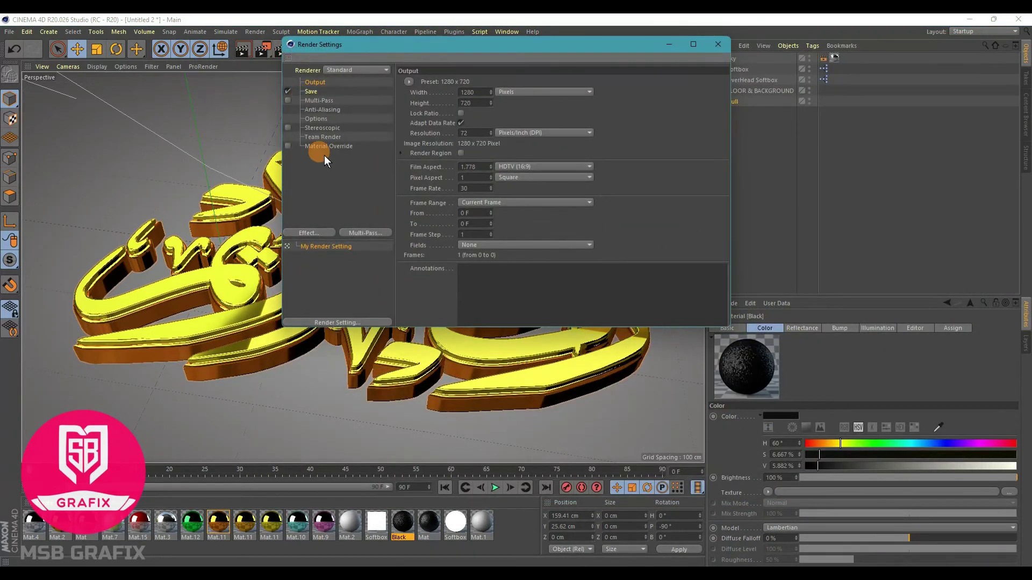
click(322, 110)
click(505, 82)
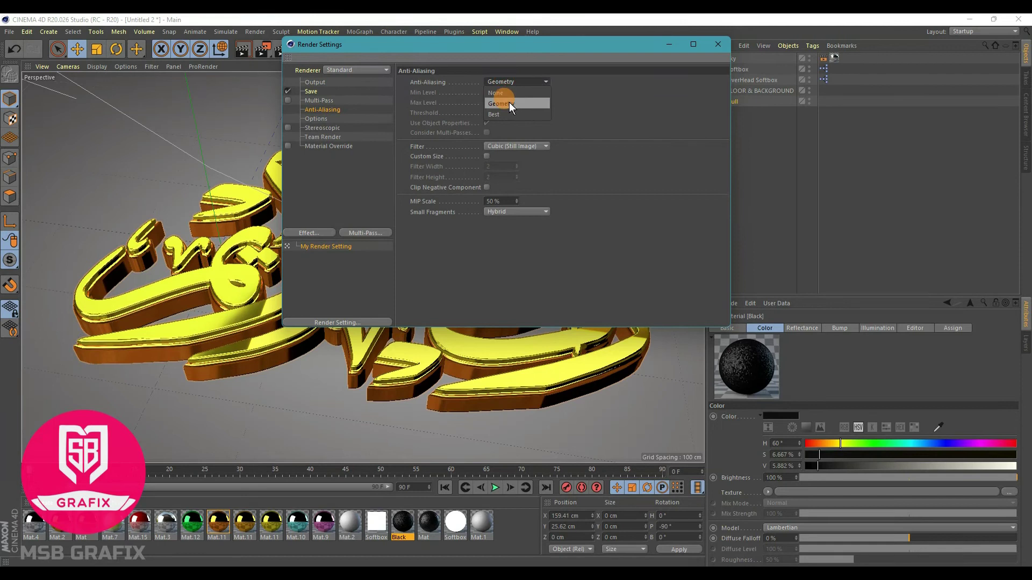
click(505, 111)
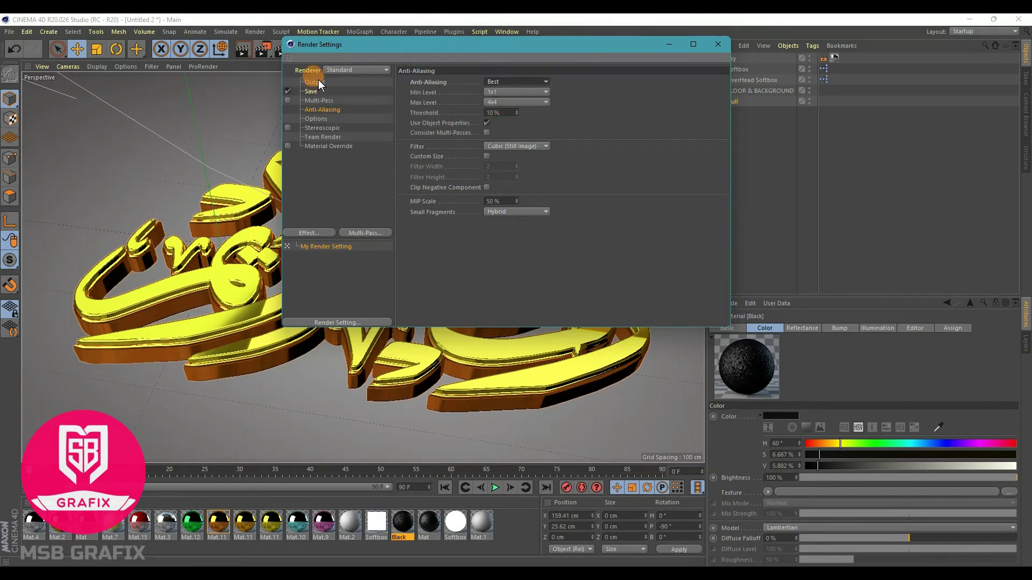
Set the render output to the HDTV 1080 29.97 film/video preset.
click(317, 83)
click(409, 82)
mouse_move(442, 92)
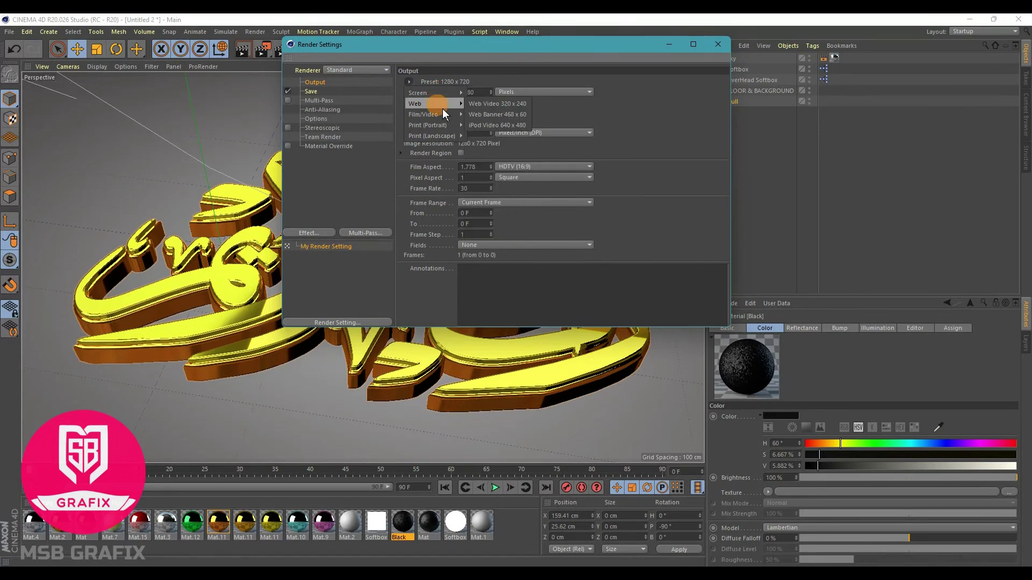
mouse_move(442, 113)
click(519, 304)
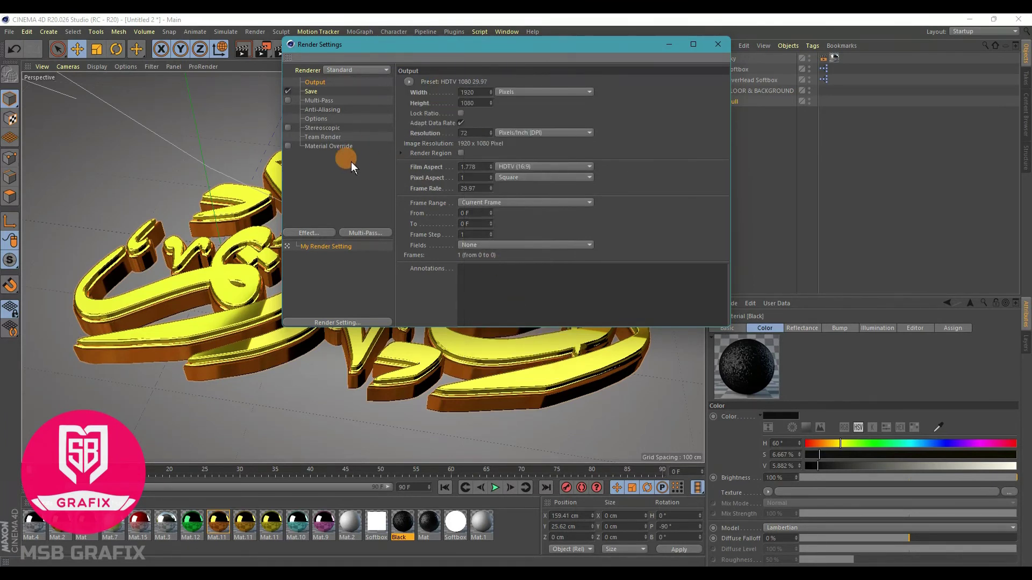
Add the Ambient Occlusion and Global Illumination effects to the render settings and close the settings.
right_click(350, 163)
click(383, 239)
right_click(345, 180)
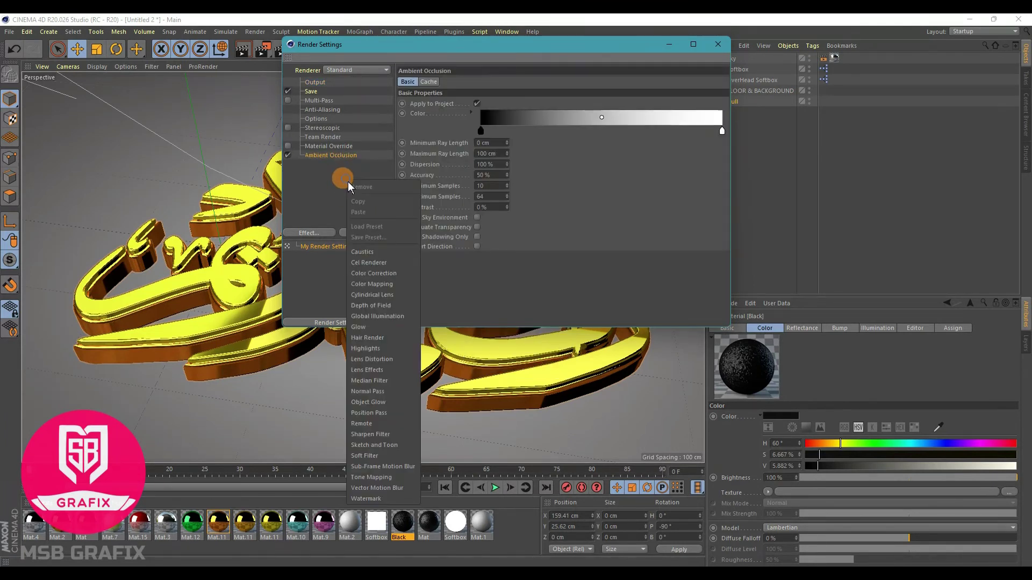
click(392, 312)
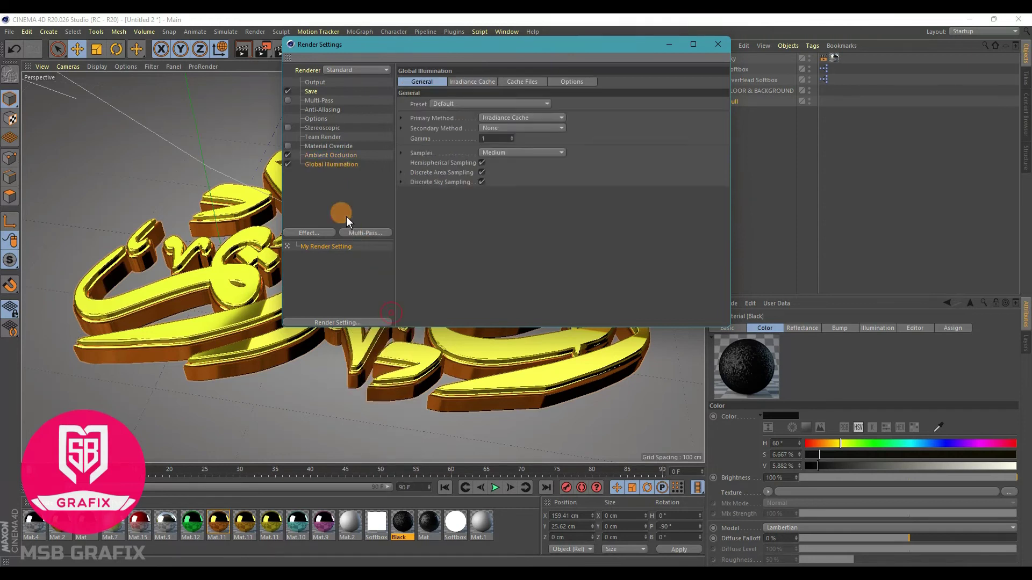
click(323, 109)
click(717, 44)
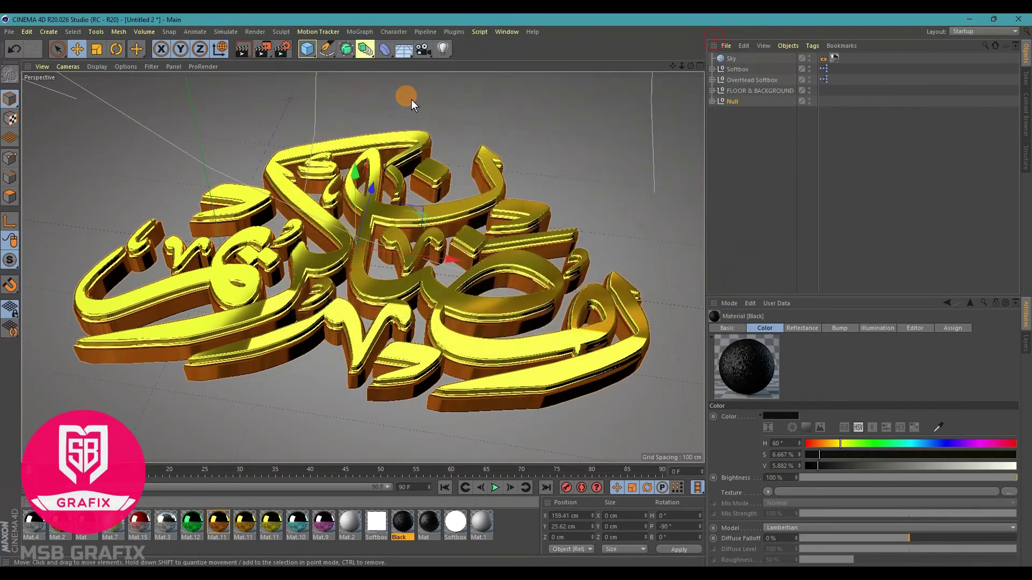
Render the lettering scene to the Picture Viewer and fit the image to the screen.
click(263, 49)
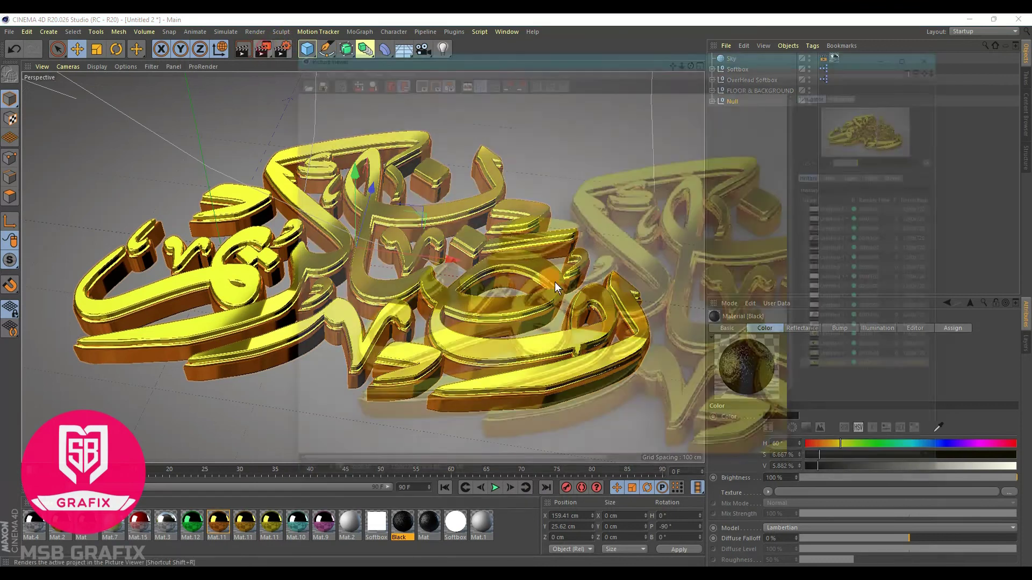
click(601, 371)
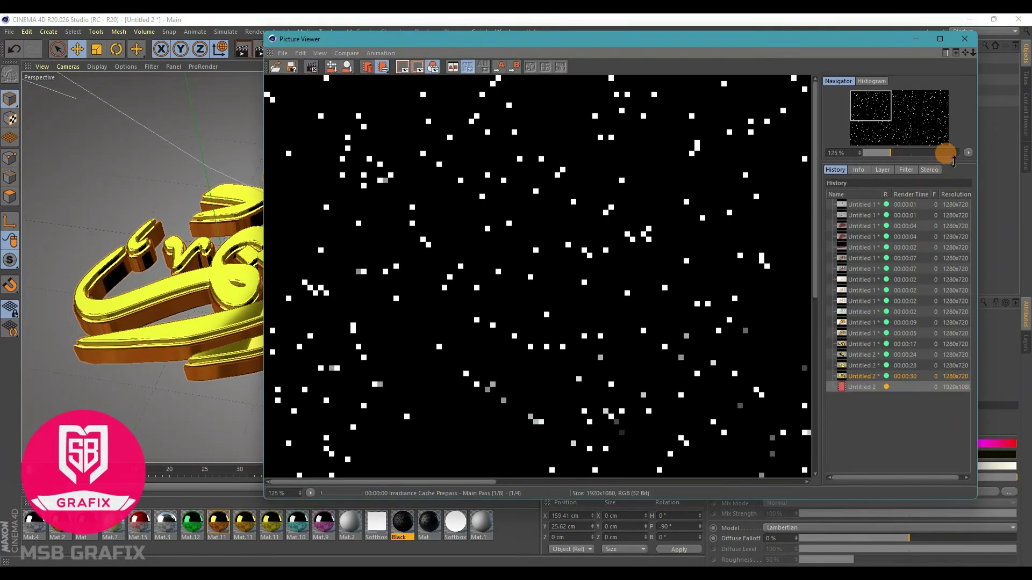
click(968, 153)
click(963, 164)
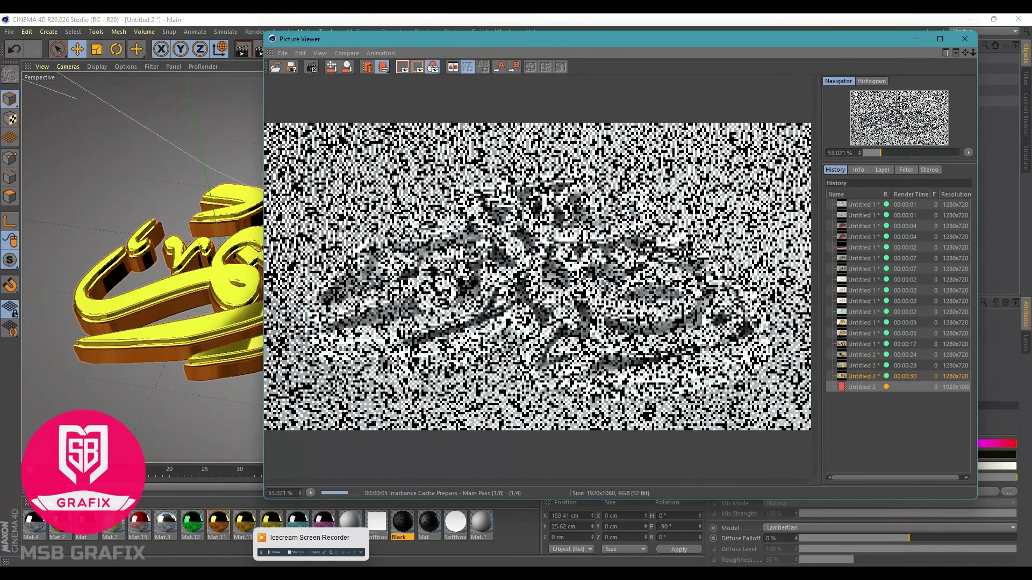
Compare the render in progress with the earlier gold lettering renders in the Picture Viewer history.
click(854, 377)
click(965, 155)
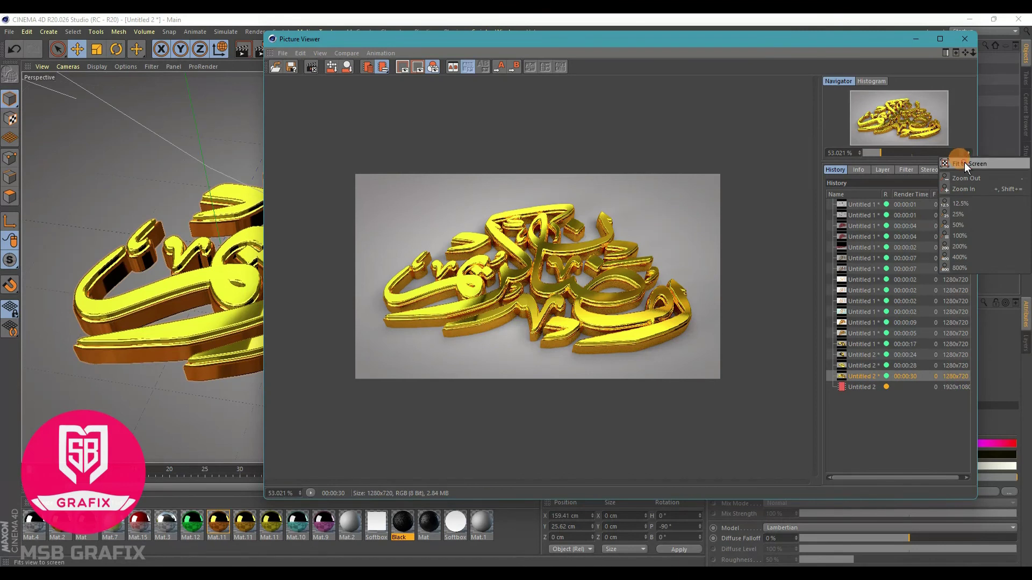
click(960, 193)
click(860, 386)
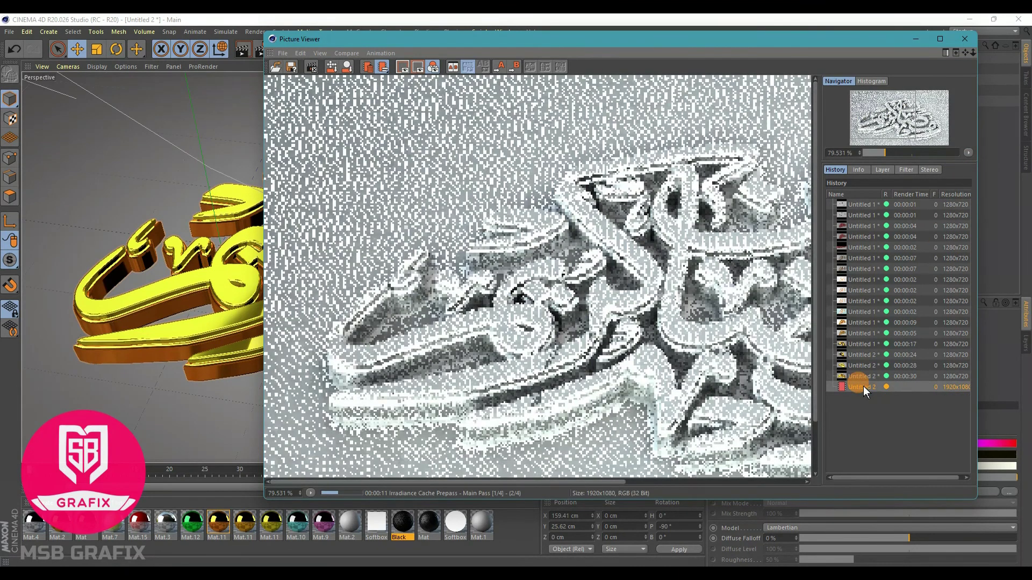
drag(617, 329, 595, 332)
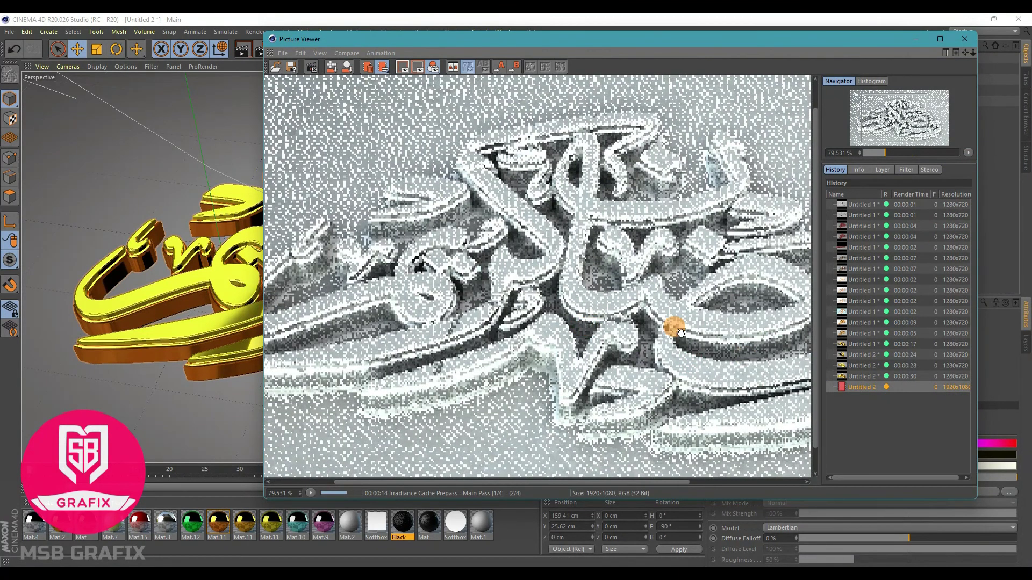
scroll(668, 326, down, 2)
click(849, 240)
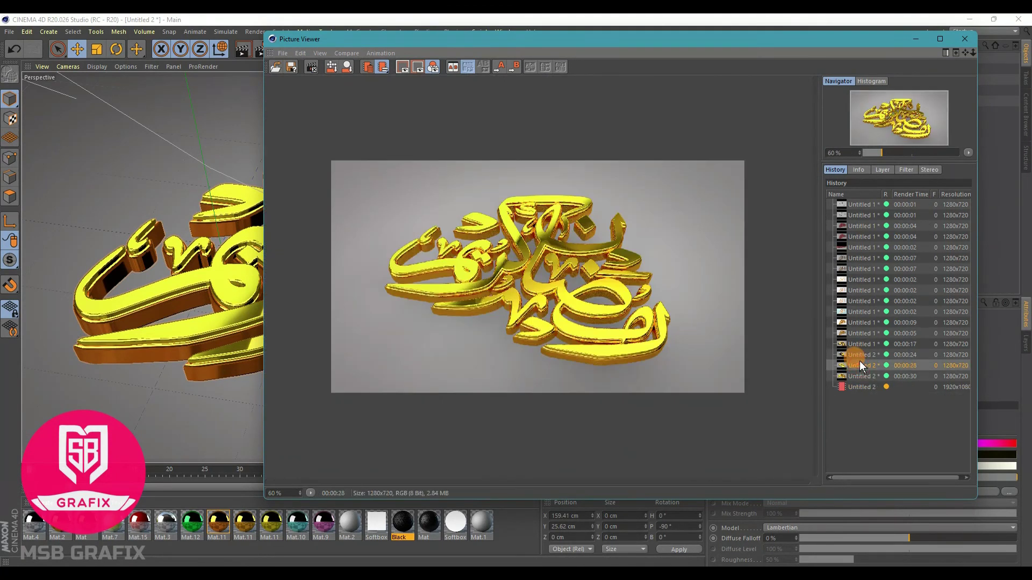
click(859, 359)
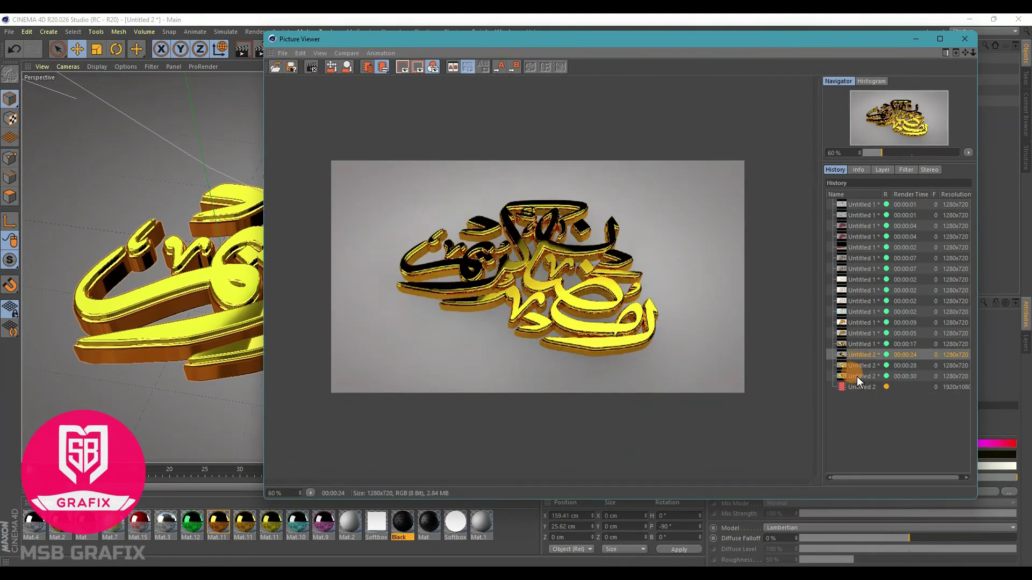
click(857, 376)
click(855, 383)
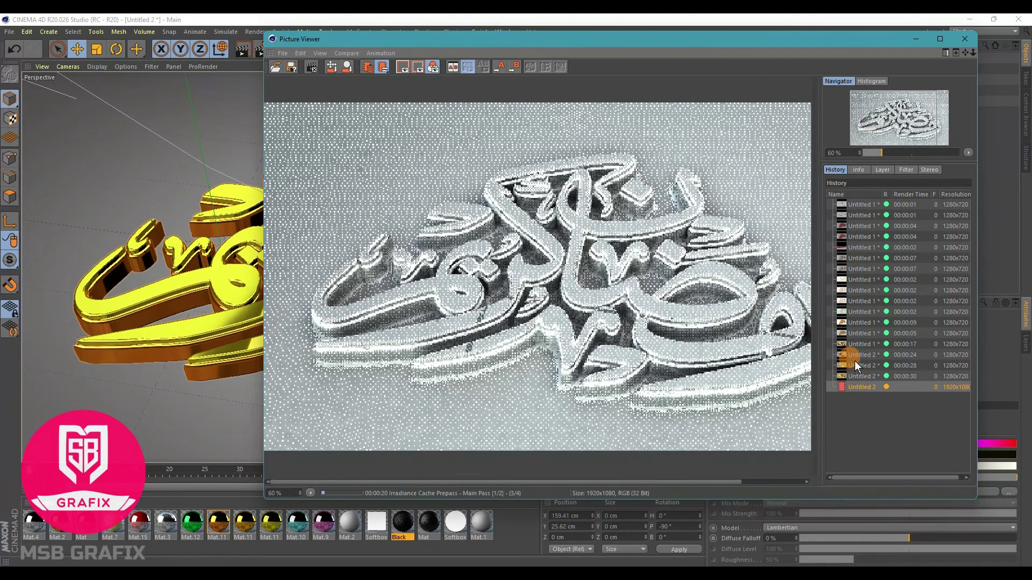
click(854, 357)
click(854, 346)
click(855, 377)
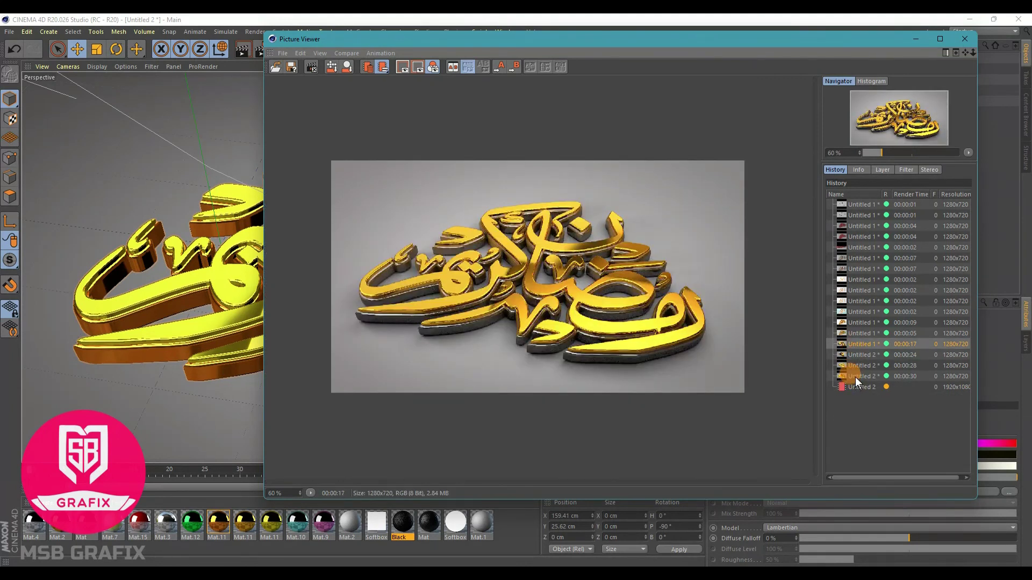
click(855, 387)
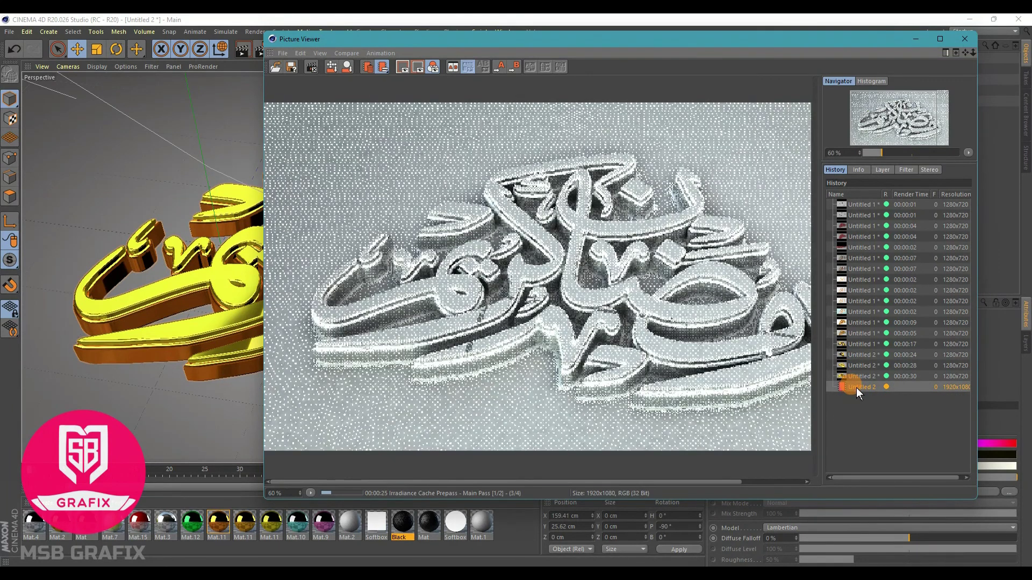
scroll(614, 311, down, 1)
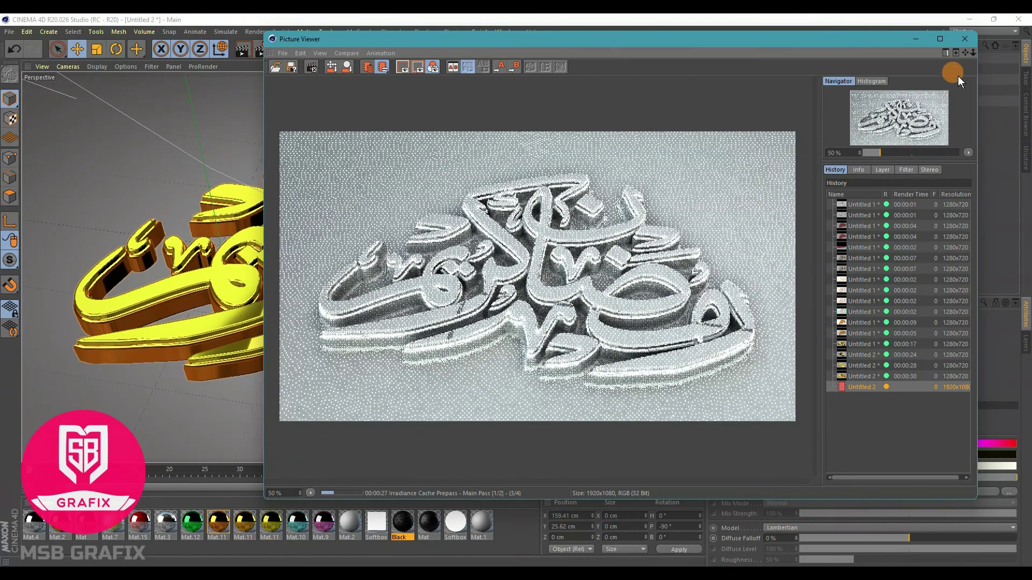
Minimize the Picture Viewer and deselect the Black material.
click(915, 37)
click(510, 538)
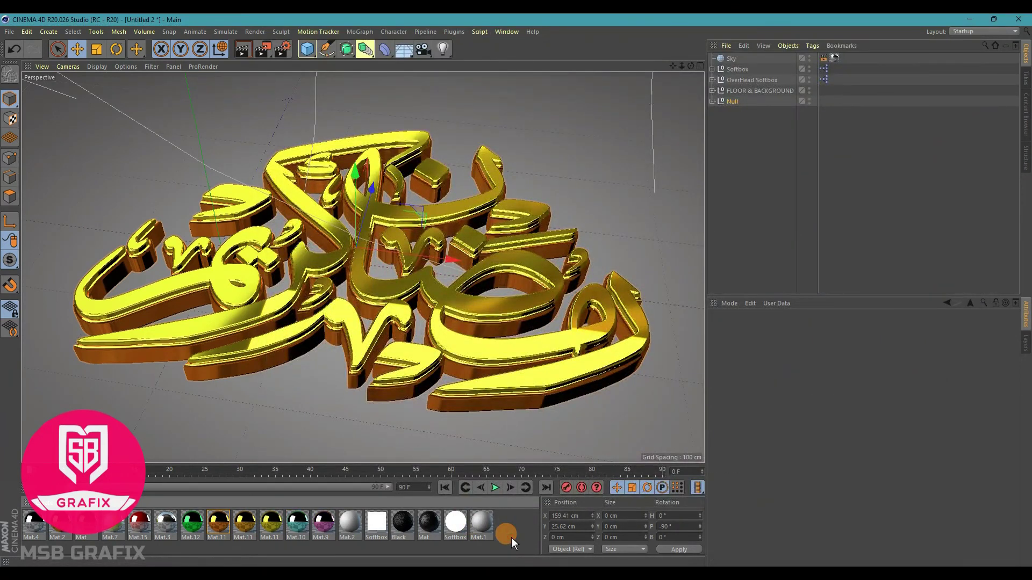
Bring the Picture Viewer back and examine the finished 1920x1080 lettering render up close and in full.
click(295, 523)
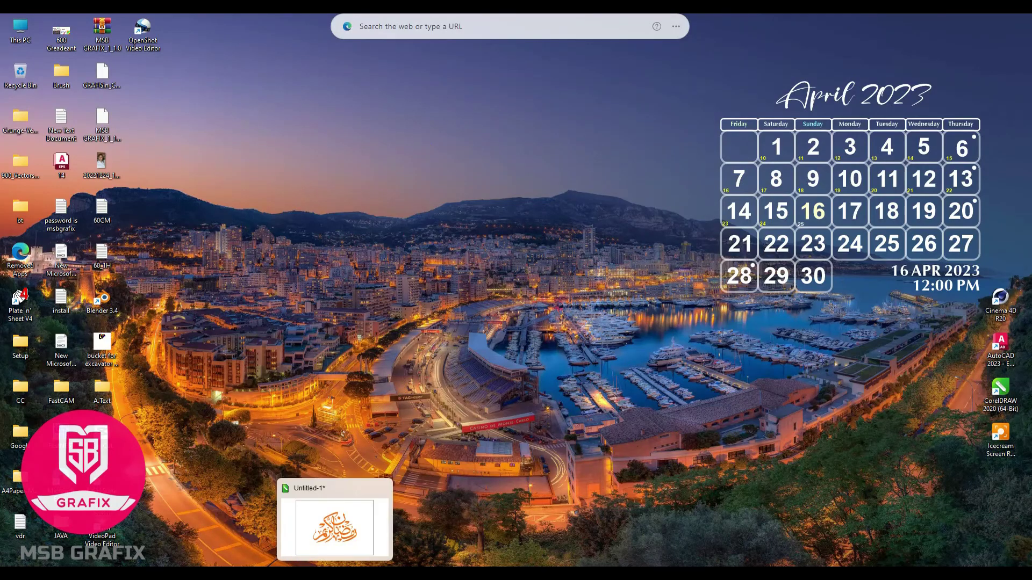
click(333, 519)
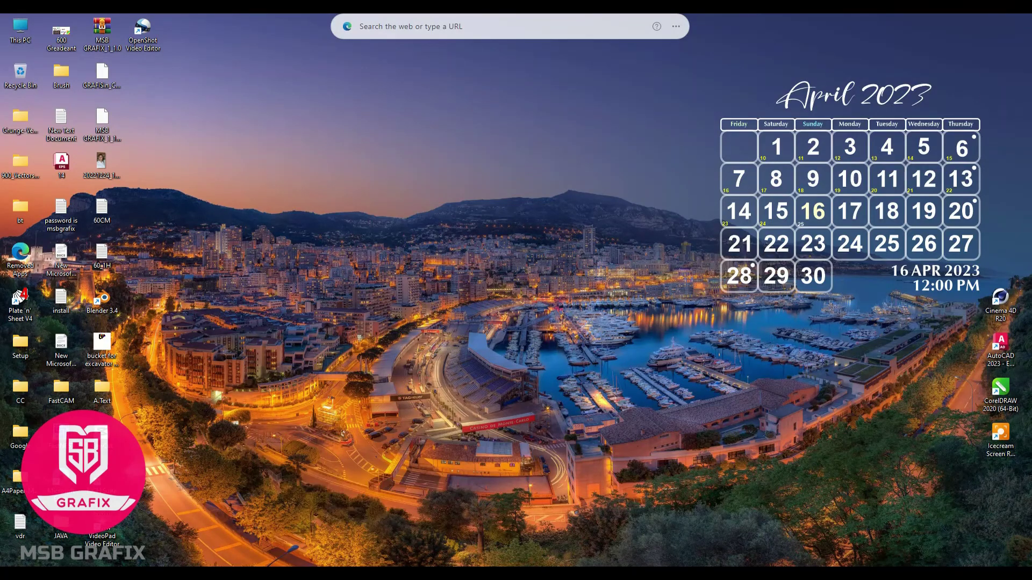
click(859, 387)
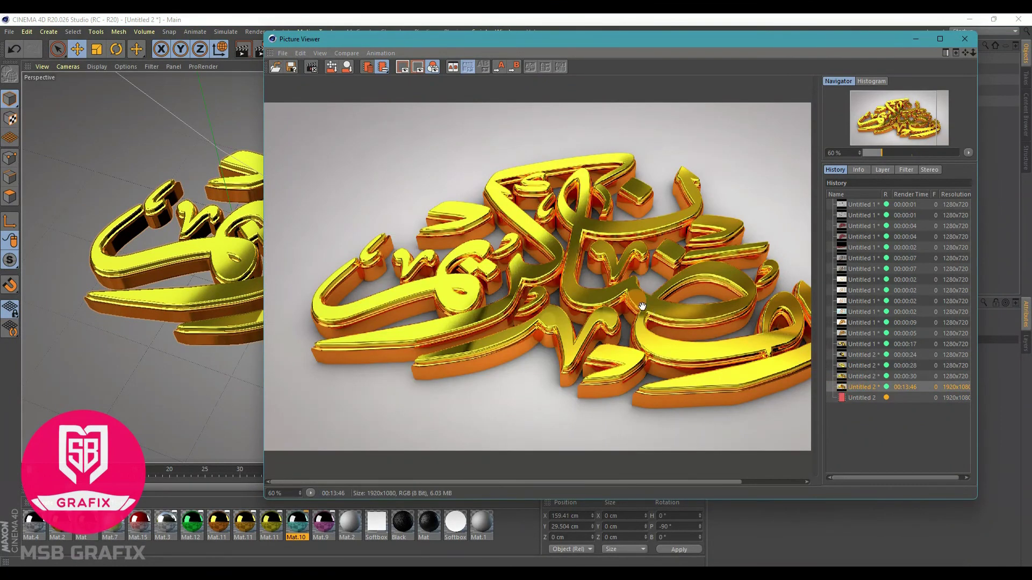
drag(635, 300, 564, 288)
scroll(603, 322, up, 2)
scroll(610, 321, down, 3)
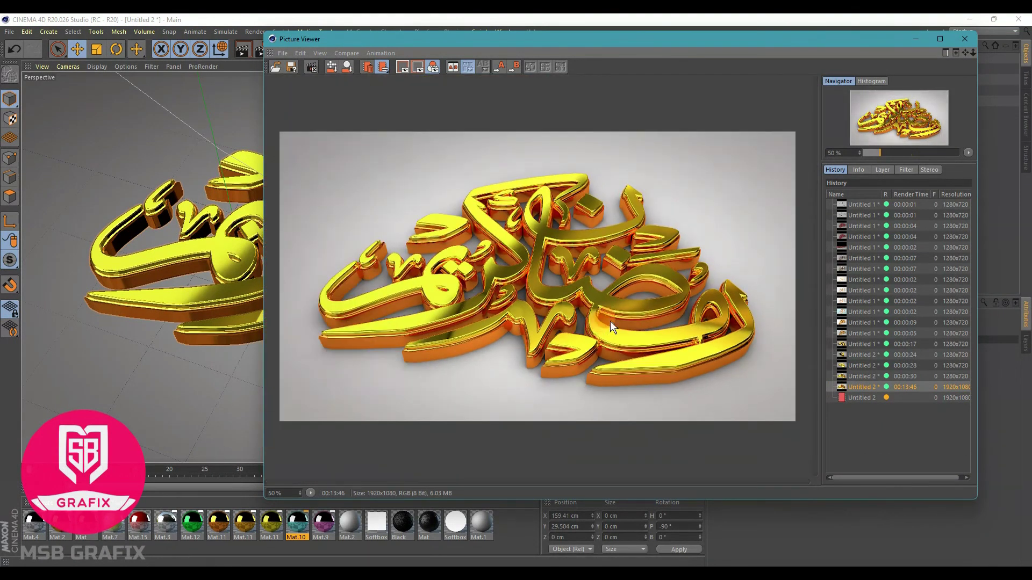